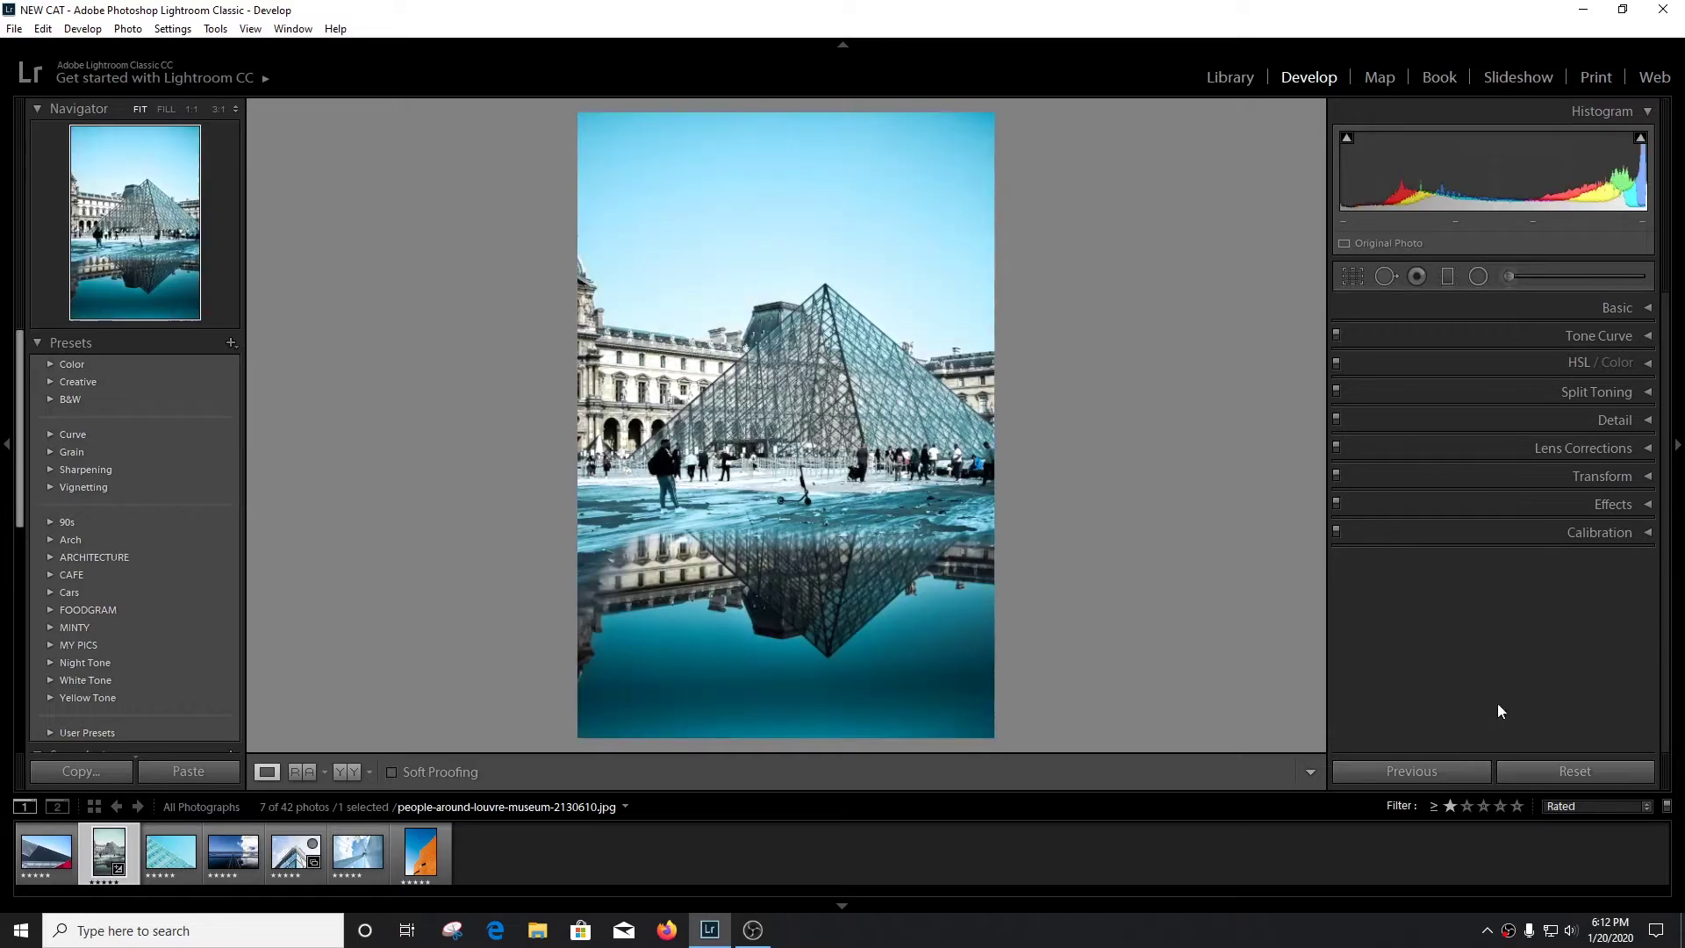
Step: Set the photo's basic tone to Contrast +10, Highlights −25, Shadows −15, Whites −95 and Blacks +30
left_click(1622, 312)
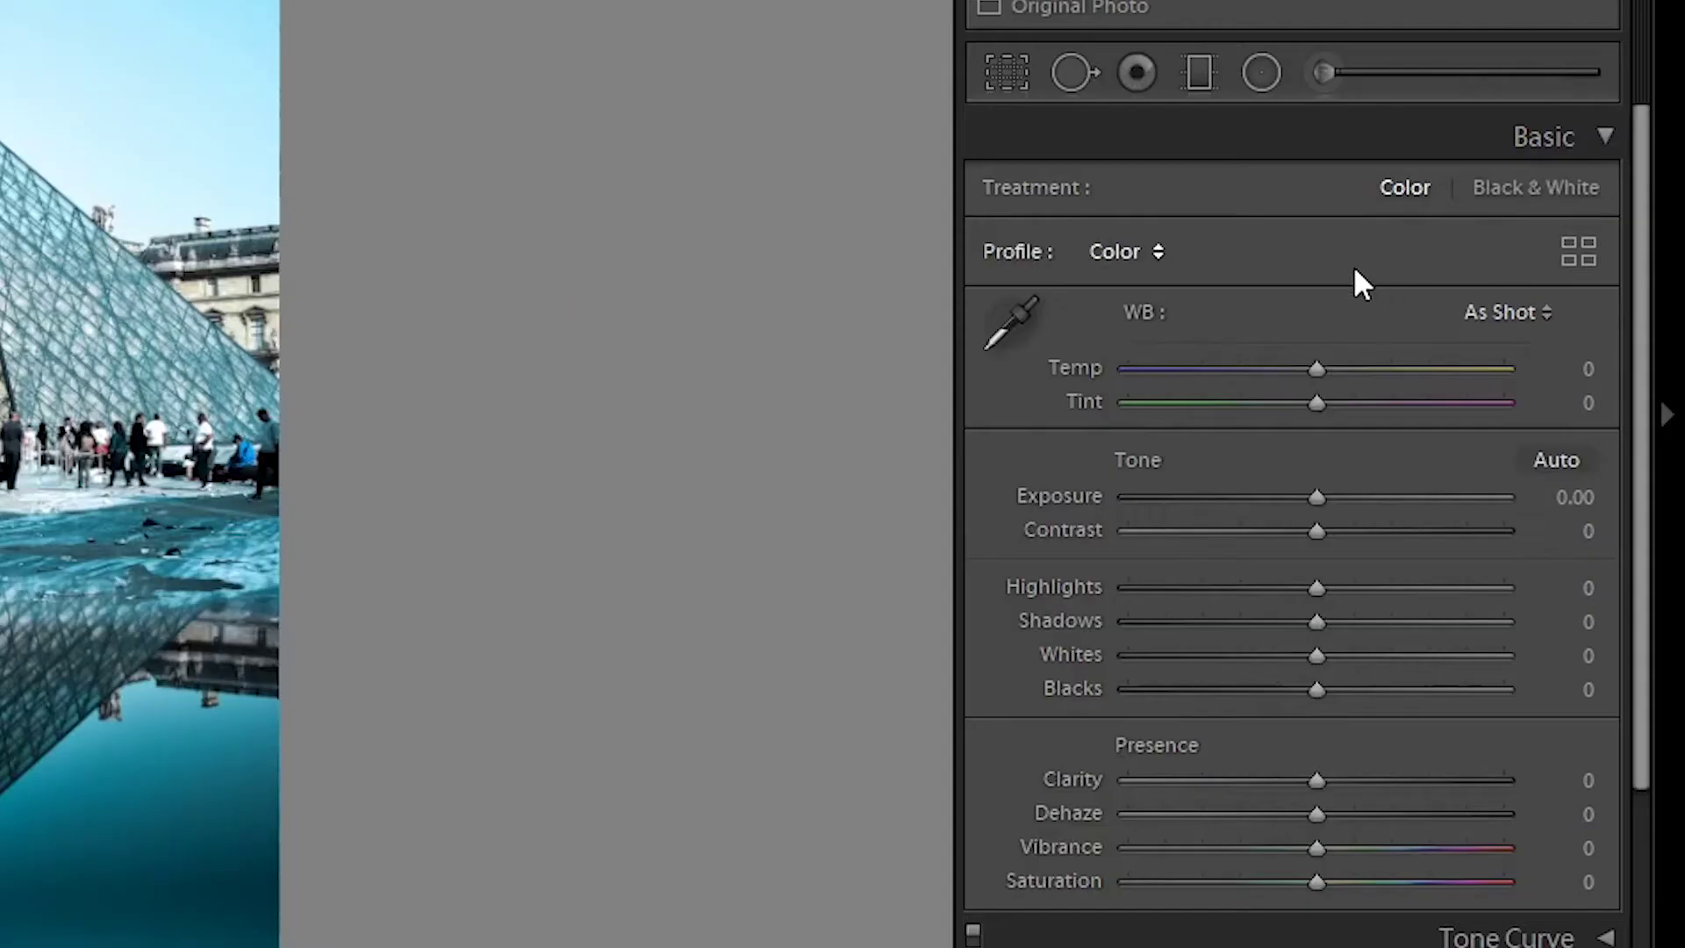
left_click_drag(1317, 532, 1335, 538)
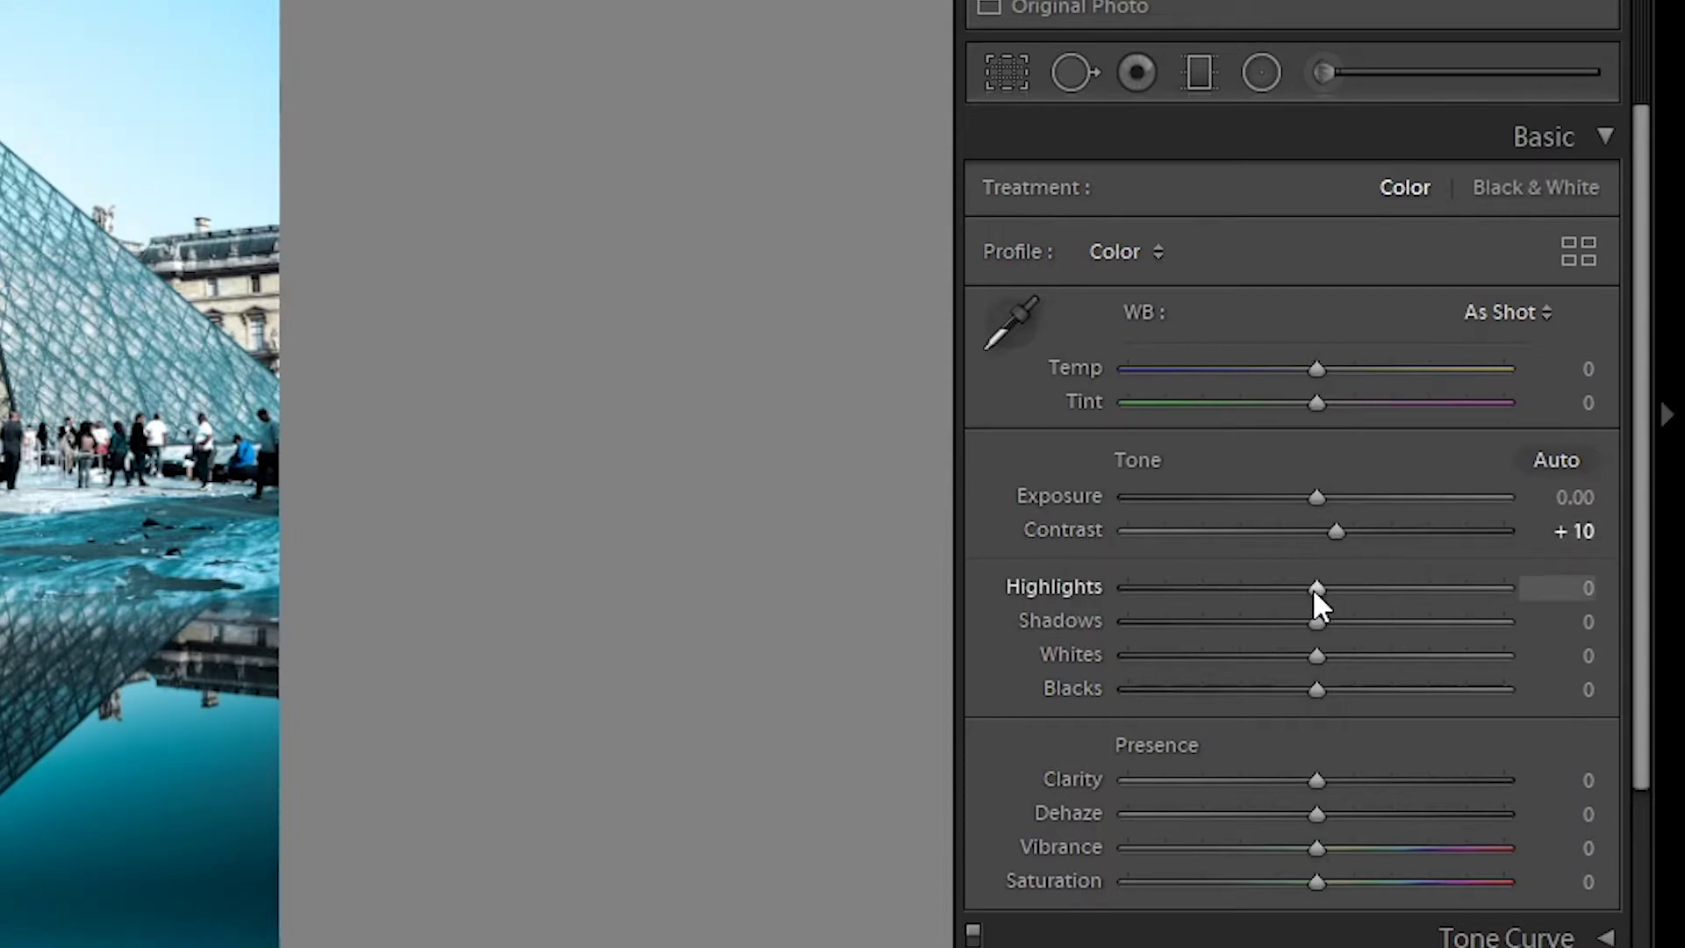
left_click_drag(1313, 587, 1293, 620)
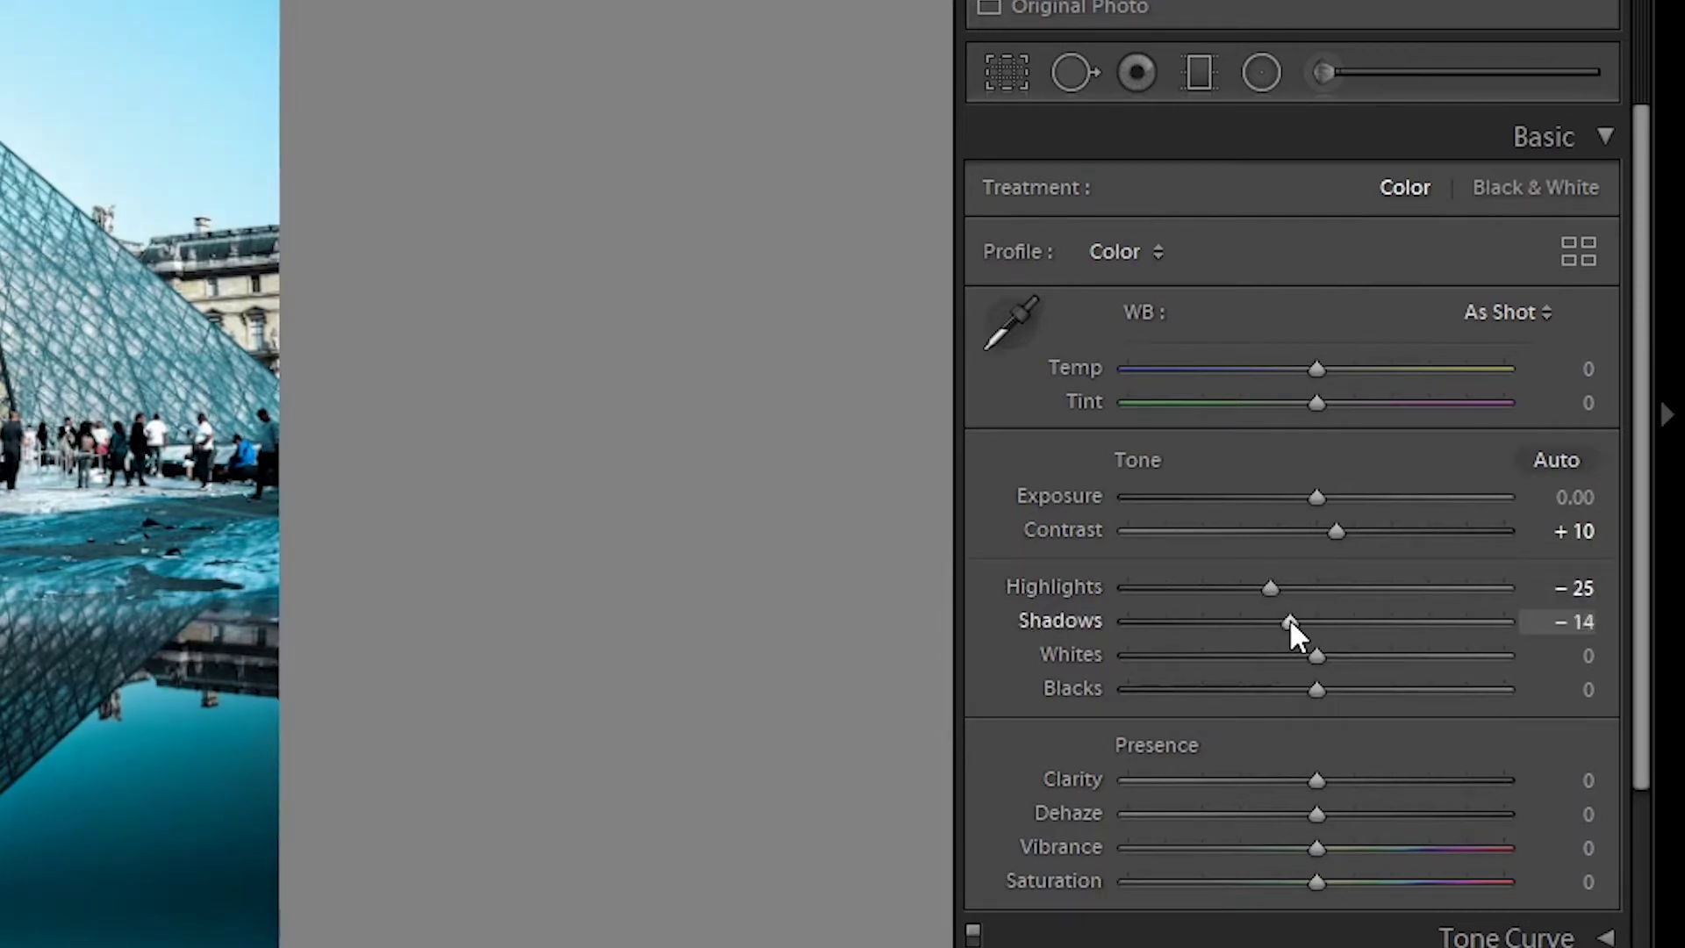
left_click_drag(1283, 620, 1141, 654)
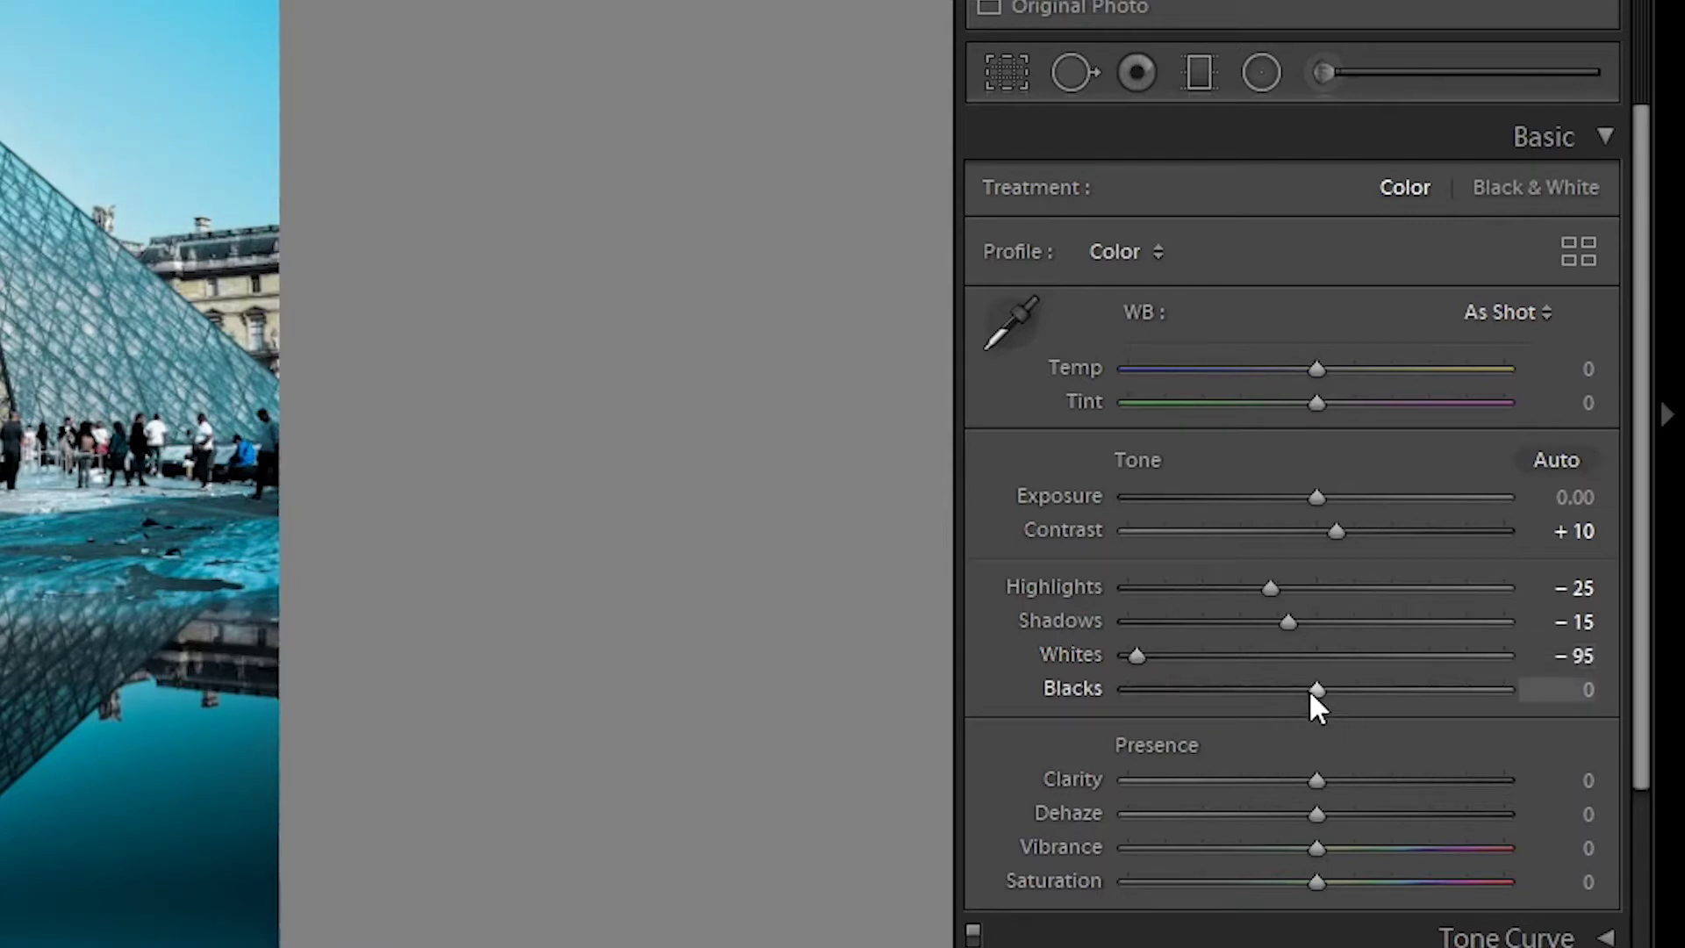
left_click_drag(1305, 693, 1365, 693)
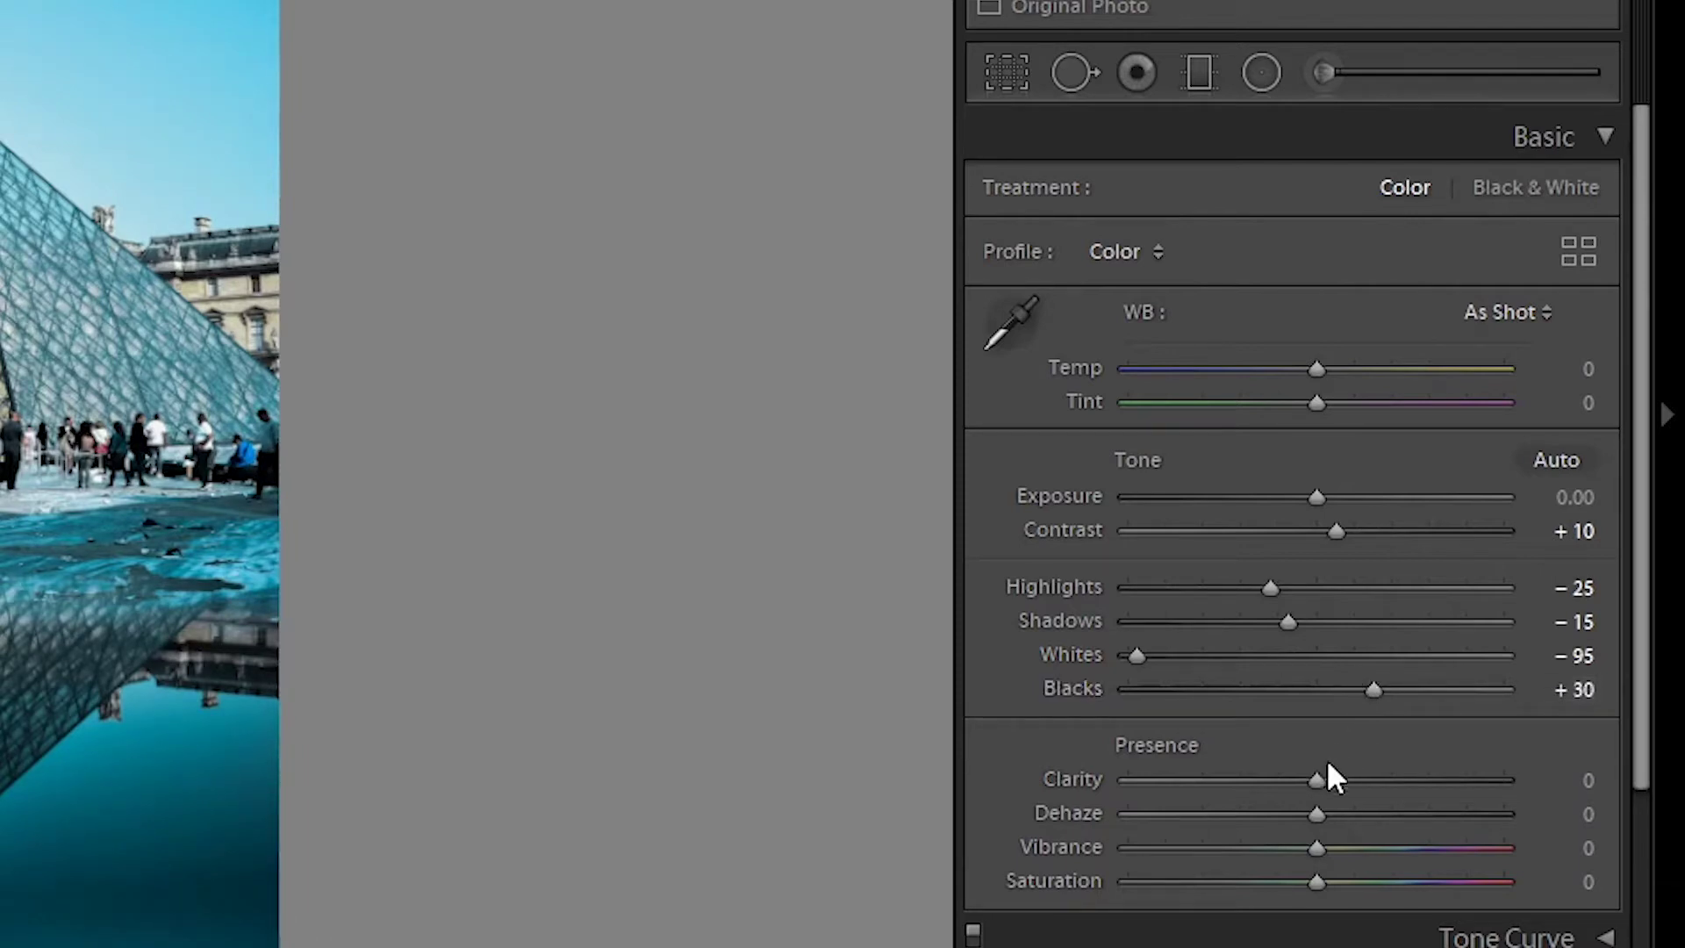
Step: Set the presence adjustments to Clarity +20, Dehaze +15, Vibrance −15 and Saturation −5
left_click_drag(1325, 772, 1288, 859)
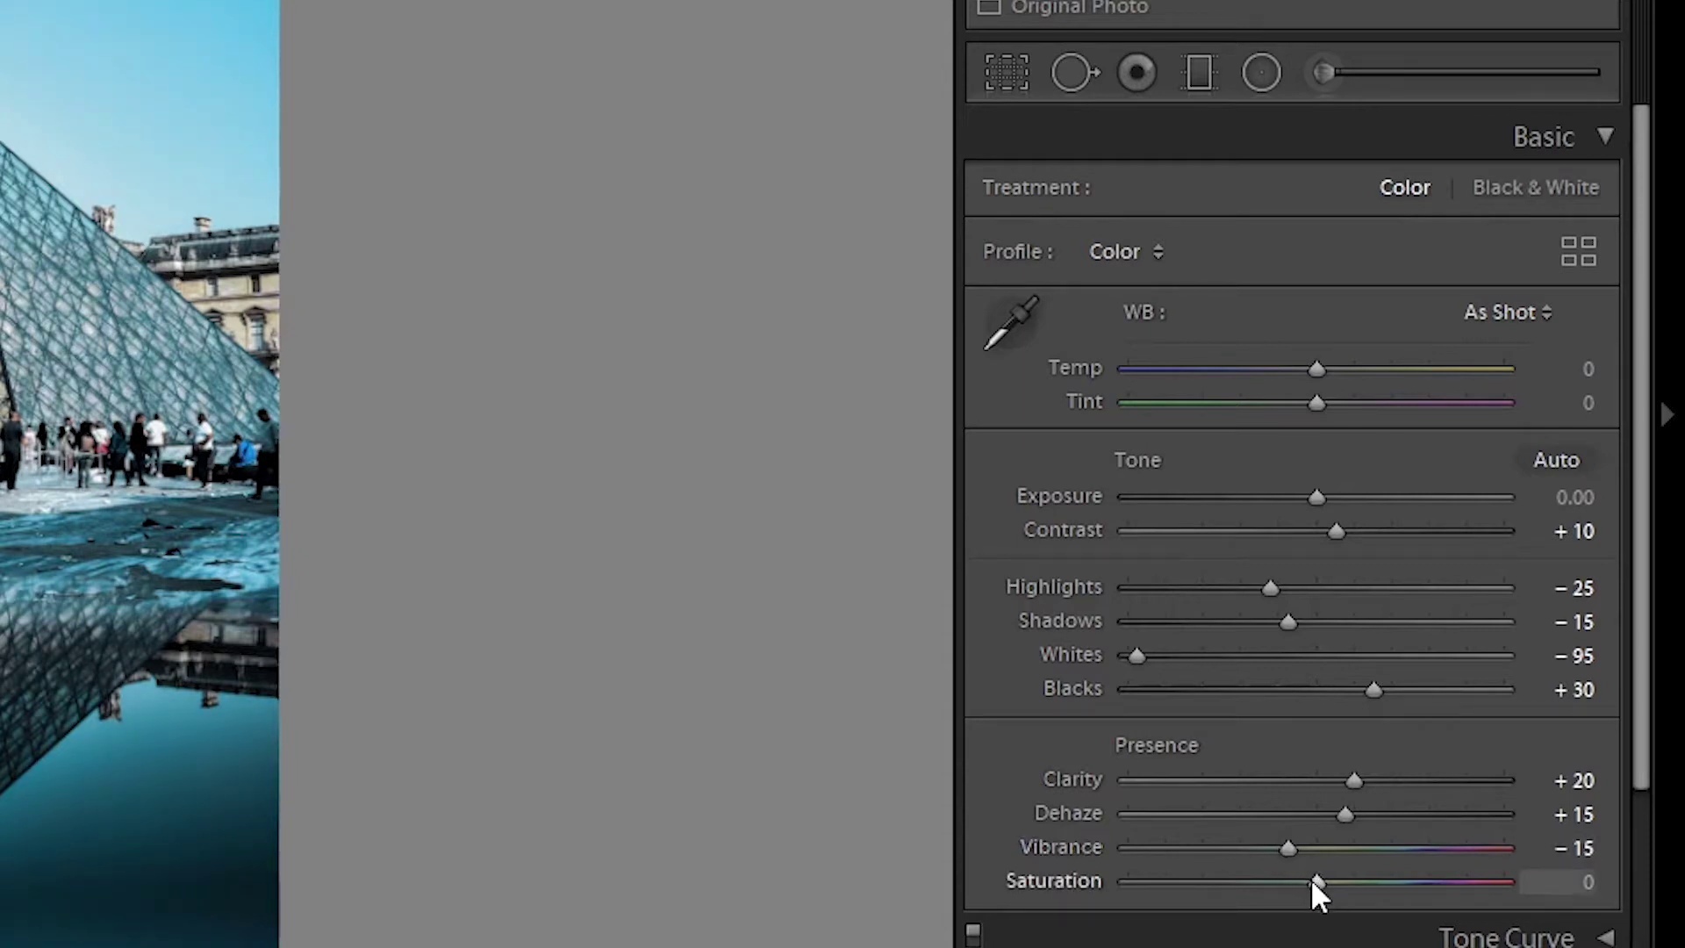
left_click_drag(1314, 884, 1305, 884)
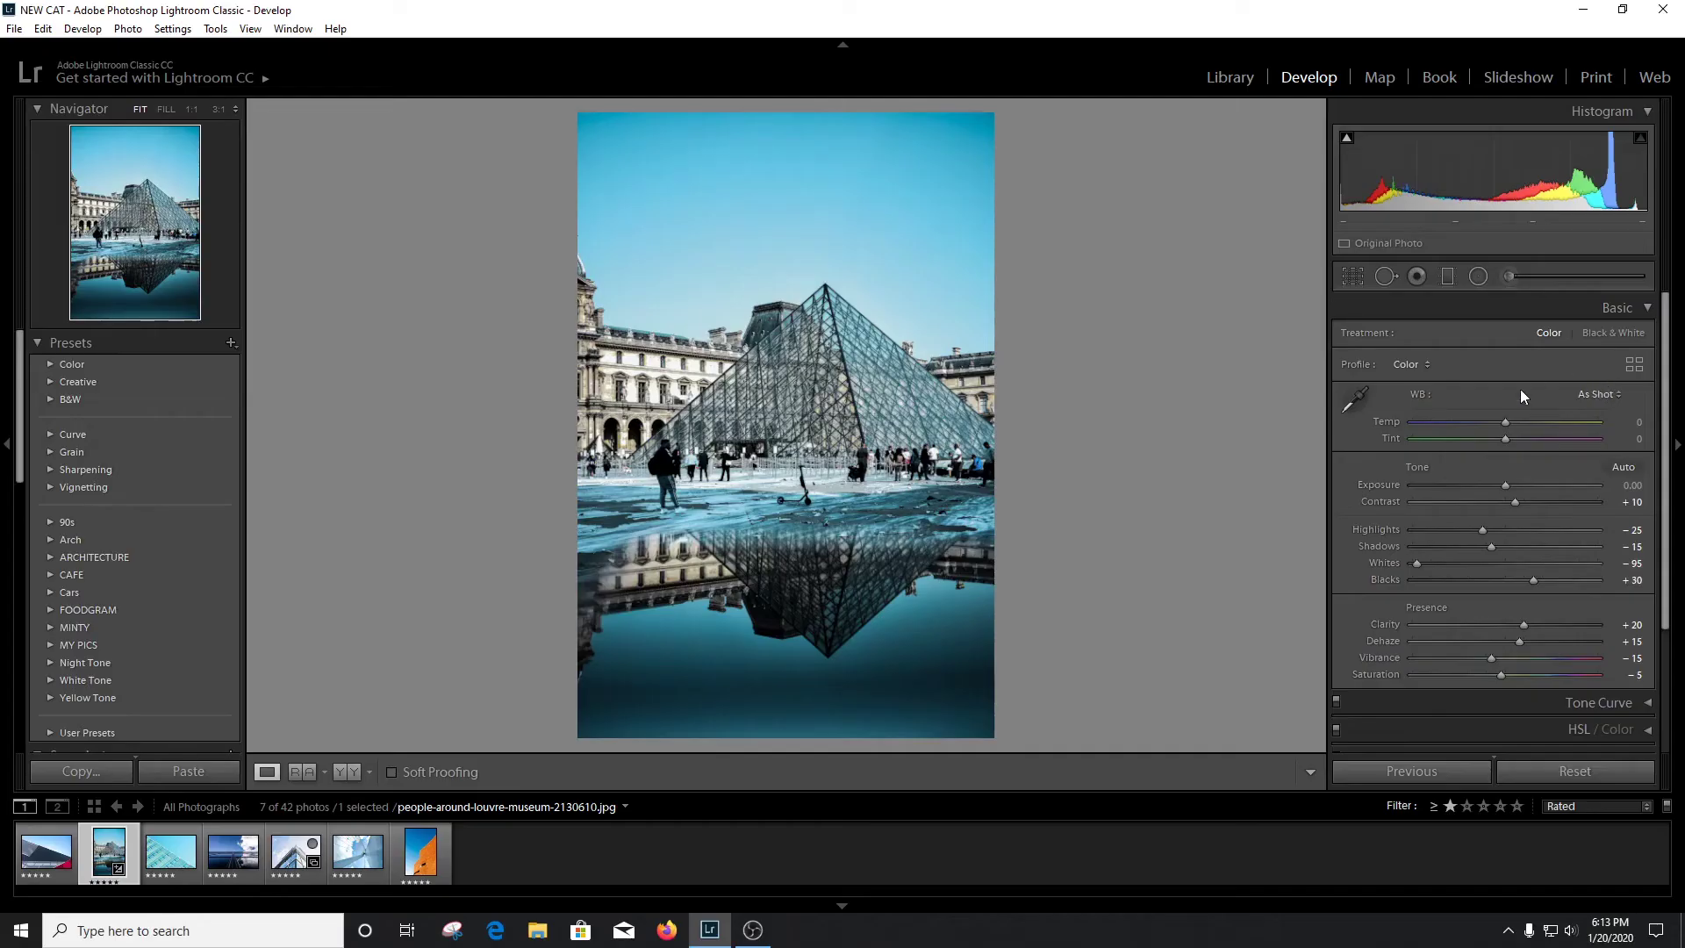
left_click(1643, 308)
Step: Add three points to the RGB tone curve, at the midtones, the three-quarter highlights and the quarter shadows
left_click(1646, 334)
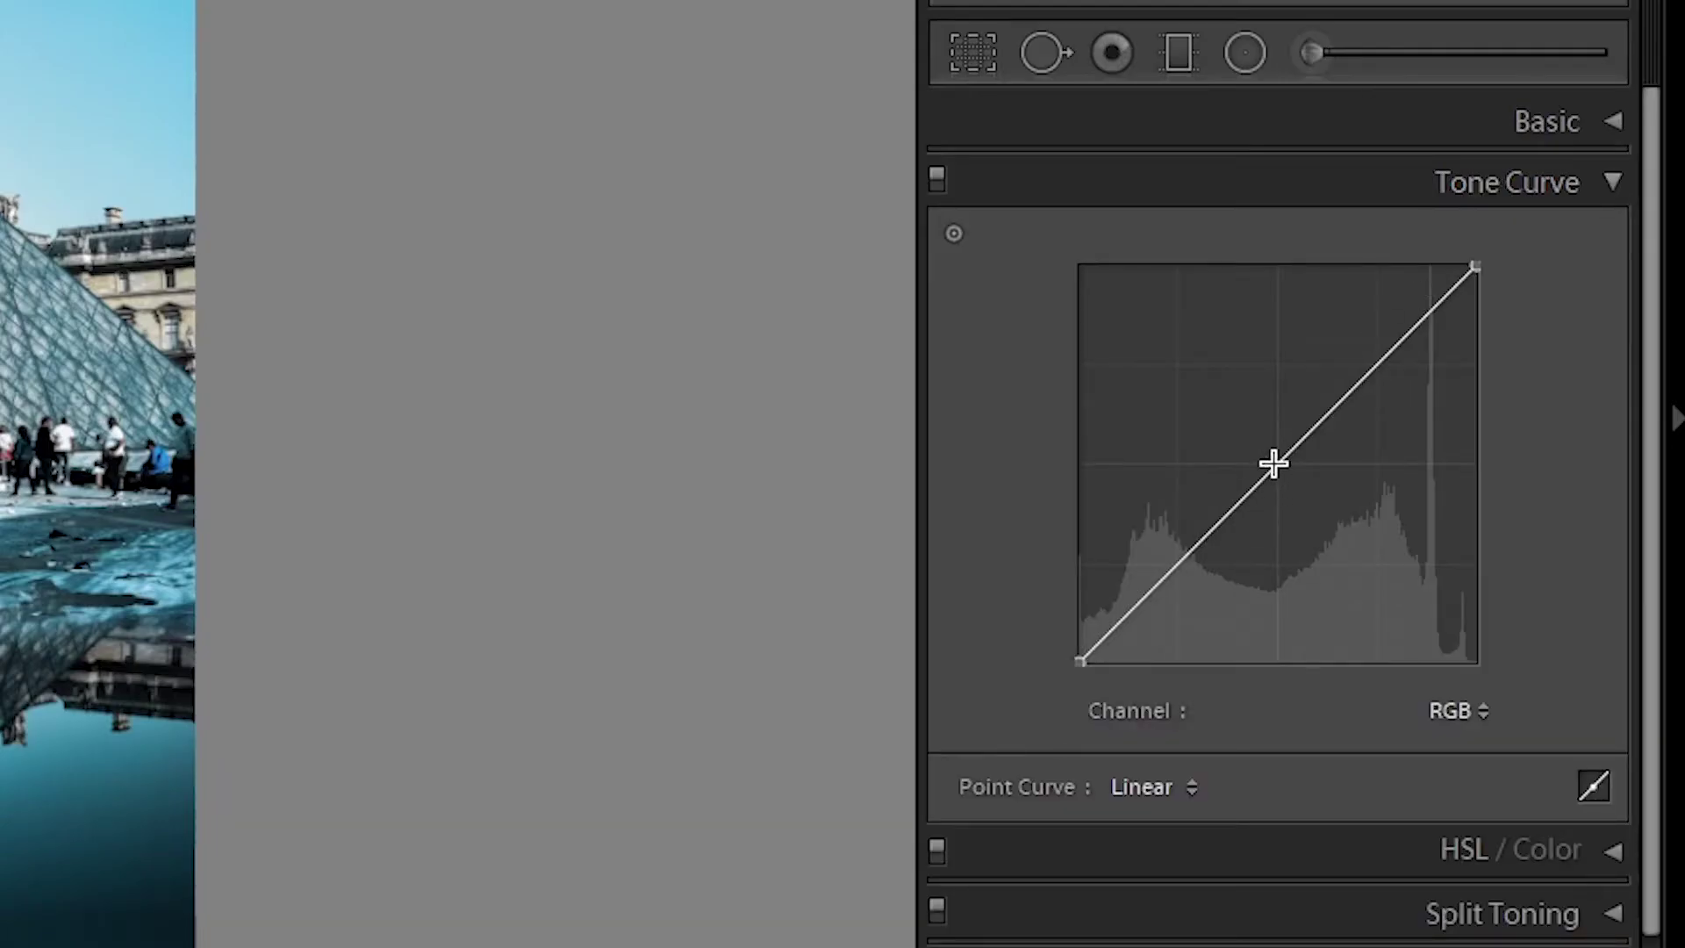
left_click(1279, 463)
left_click(1376, 369)
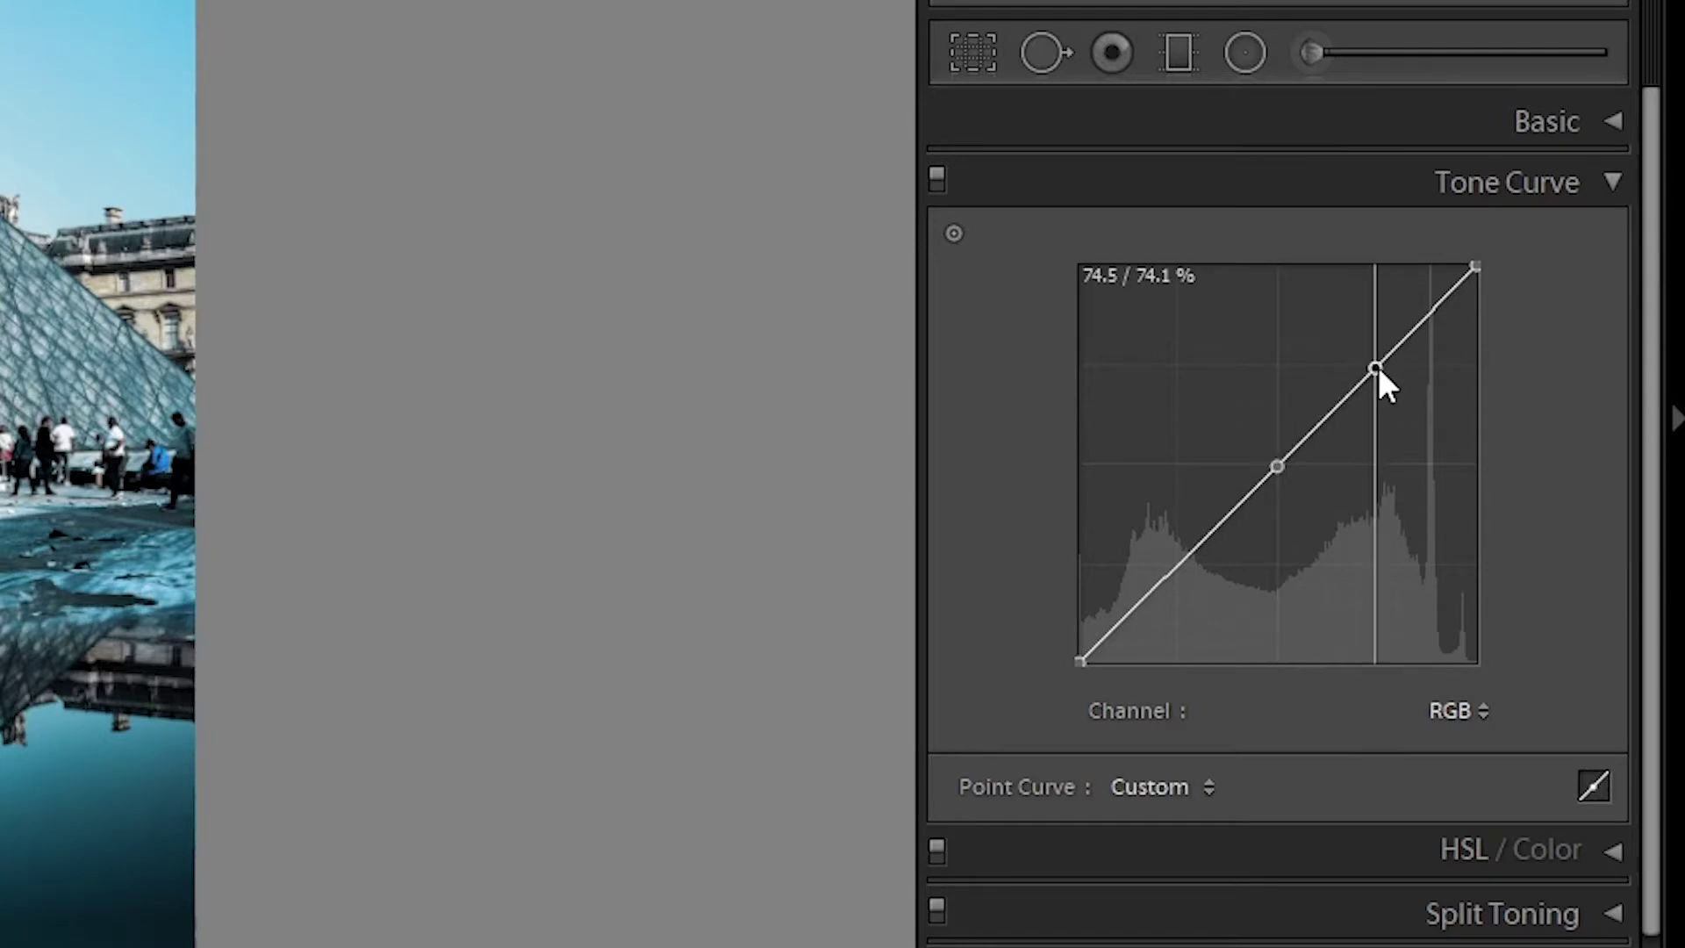
left_click(1175, 564)
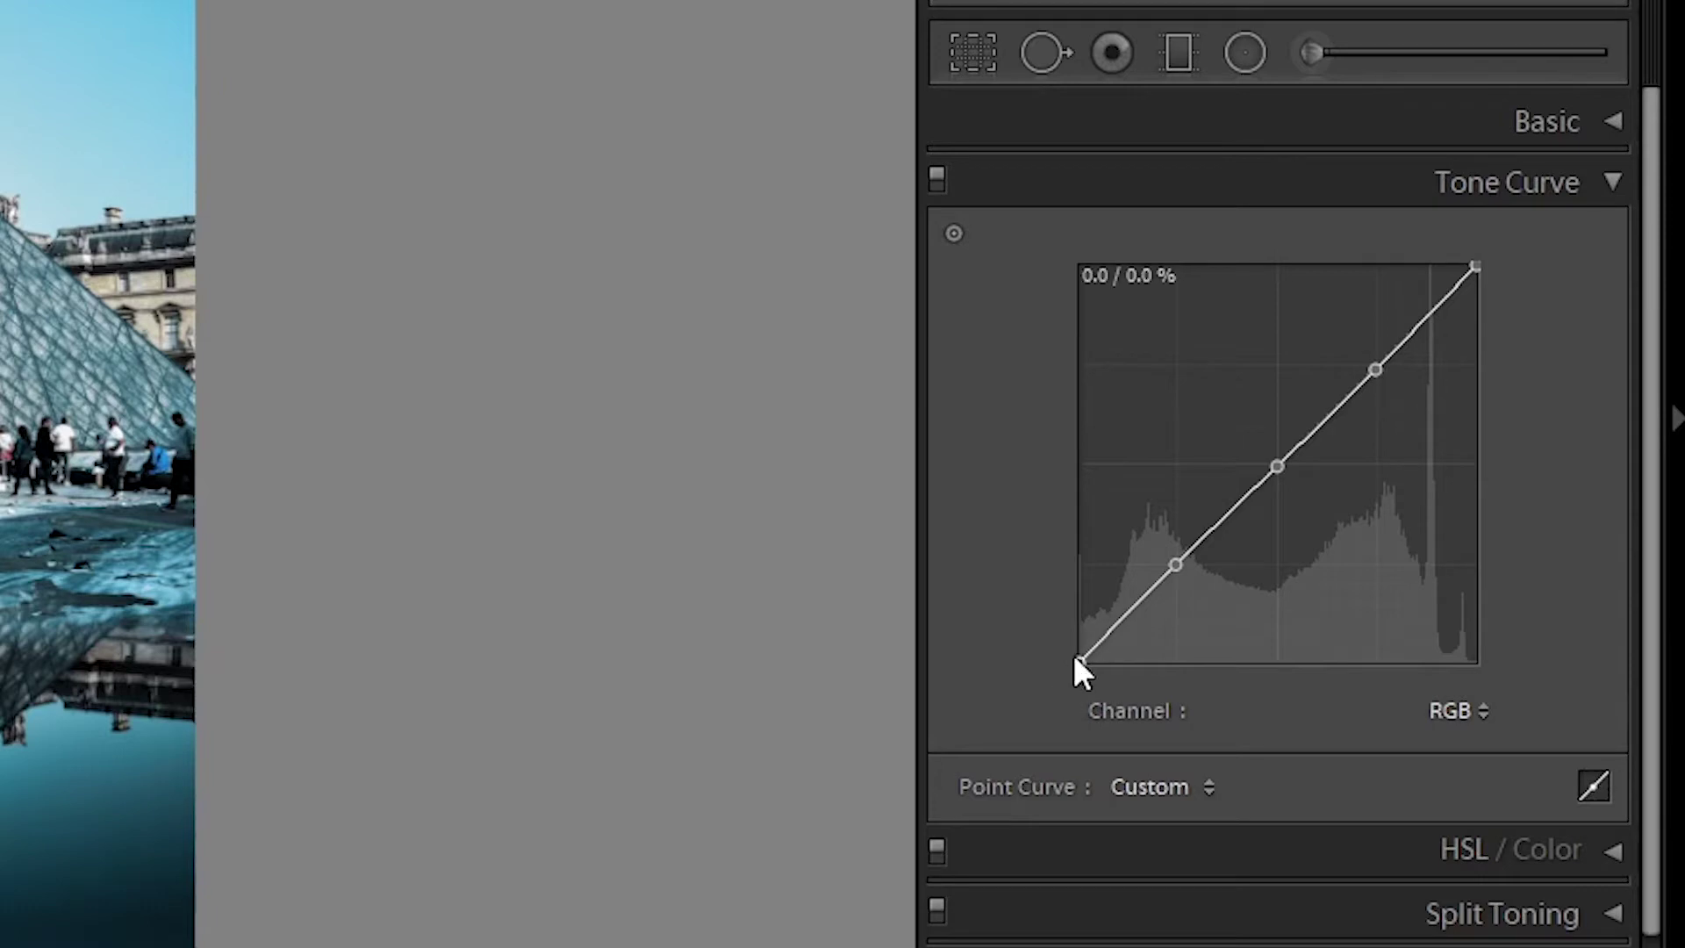
Step: Shape the RGB tone curve by lifting the black point about half a grid square, lowering the midpoint and slightly raising the highlights point
left_click_drag(1080, 660, 1071, 616)
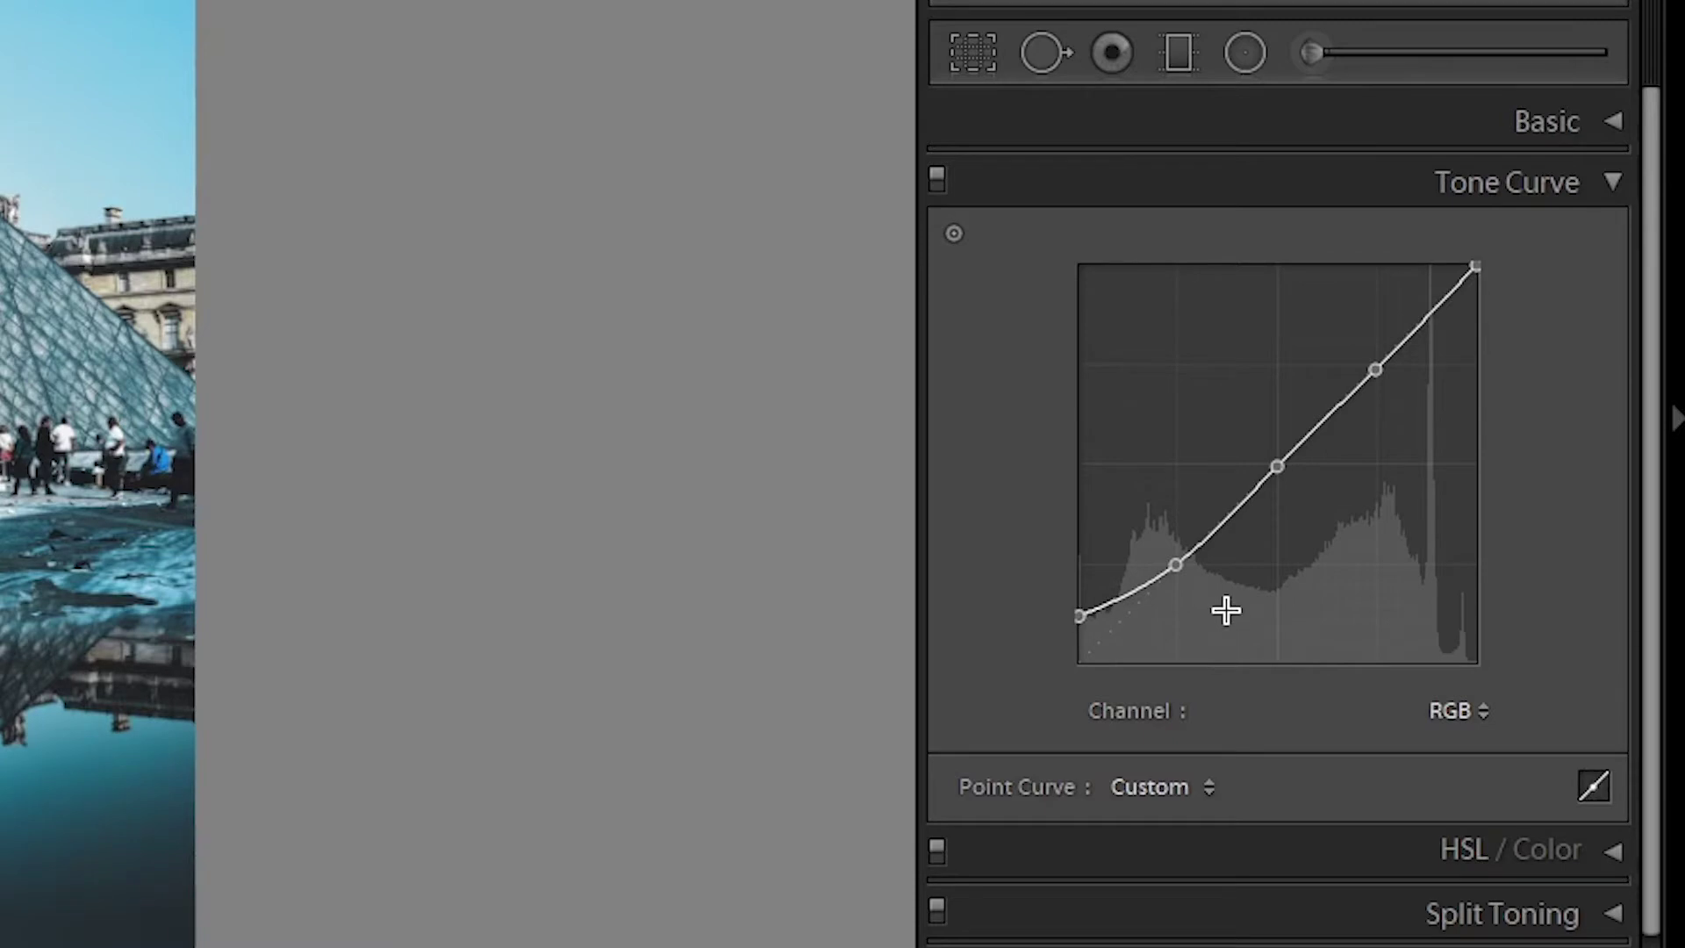
left_click(1277, 466)
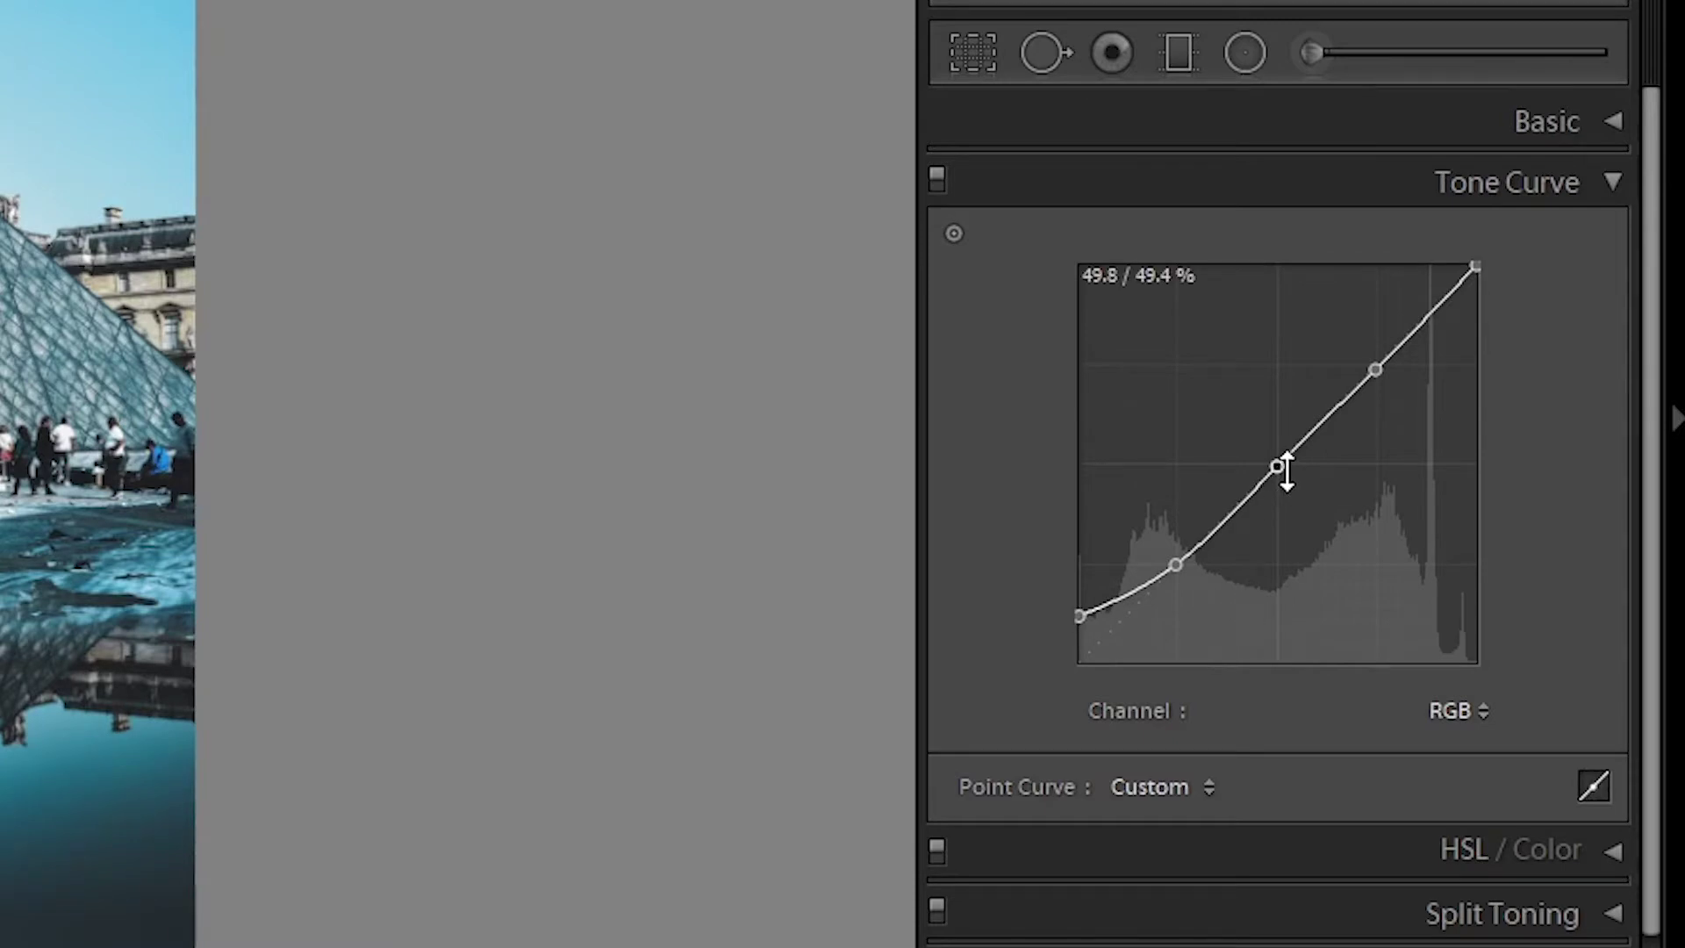
left_click_drag(1286, 470, 1263, 496)
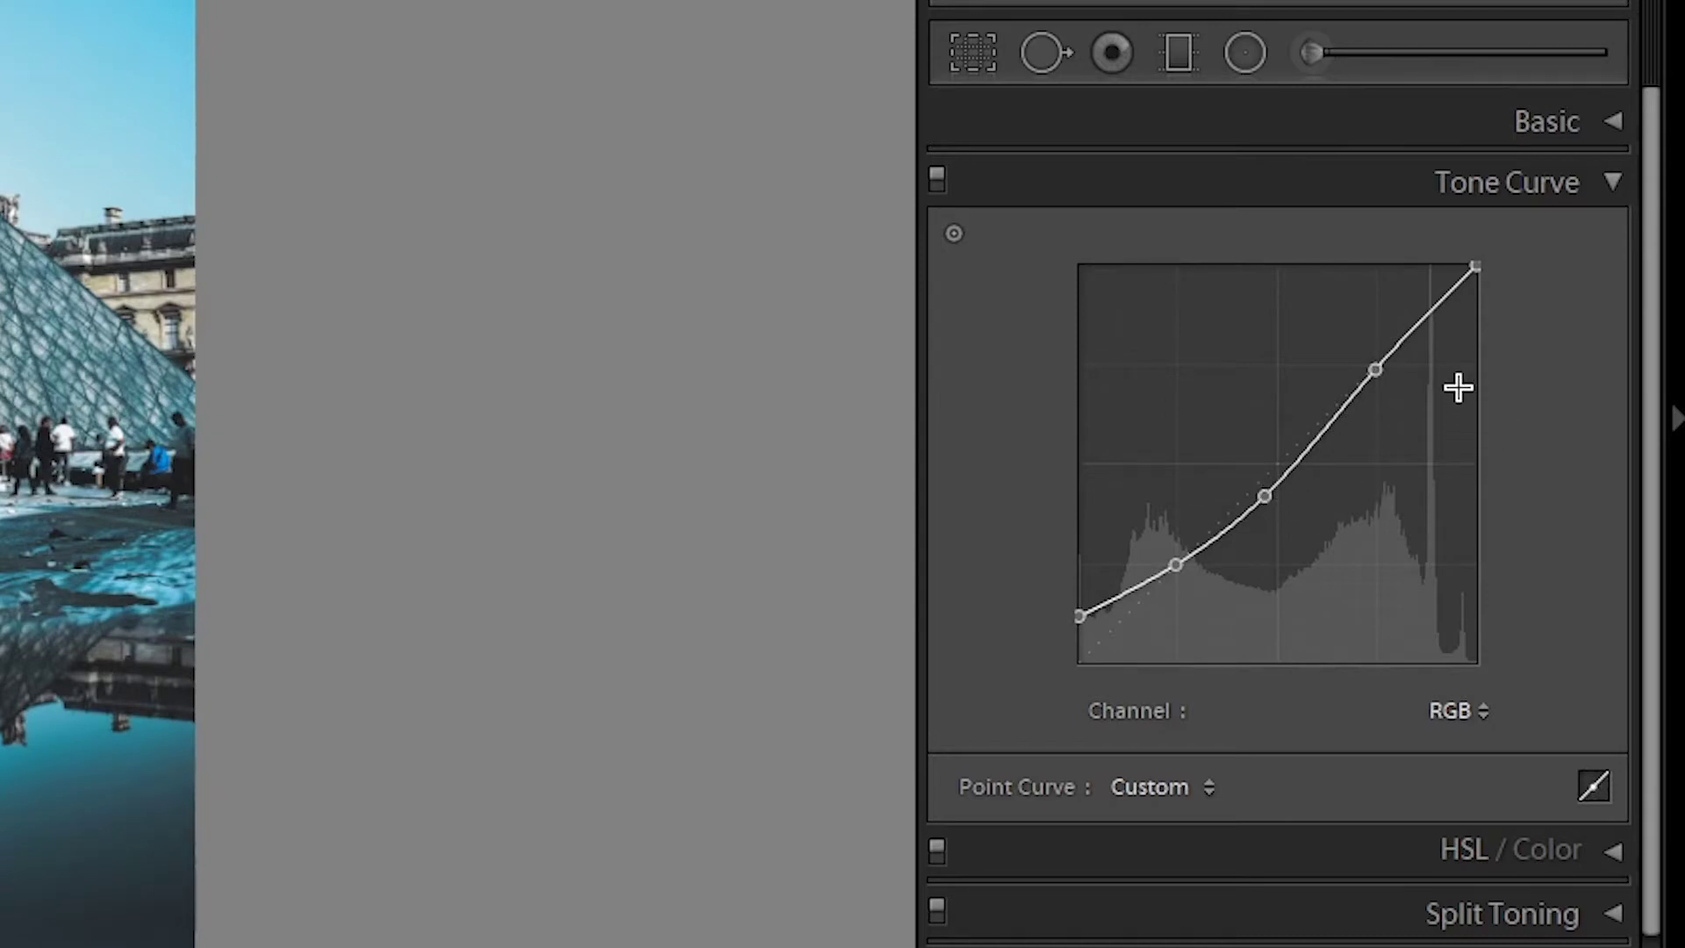
left_click_drag(1369, 367, 1369, 358)
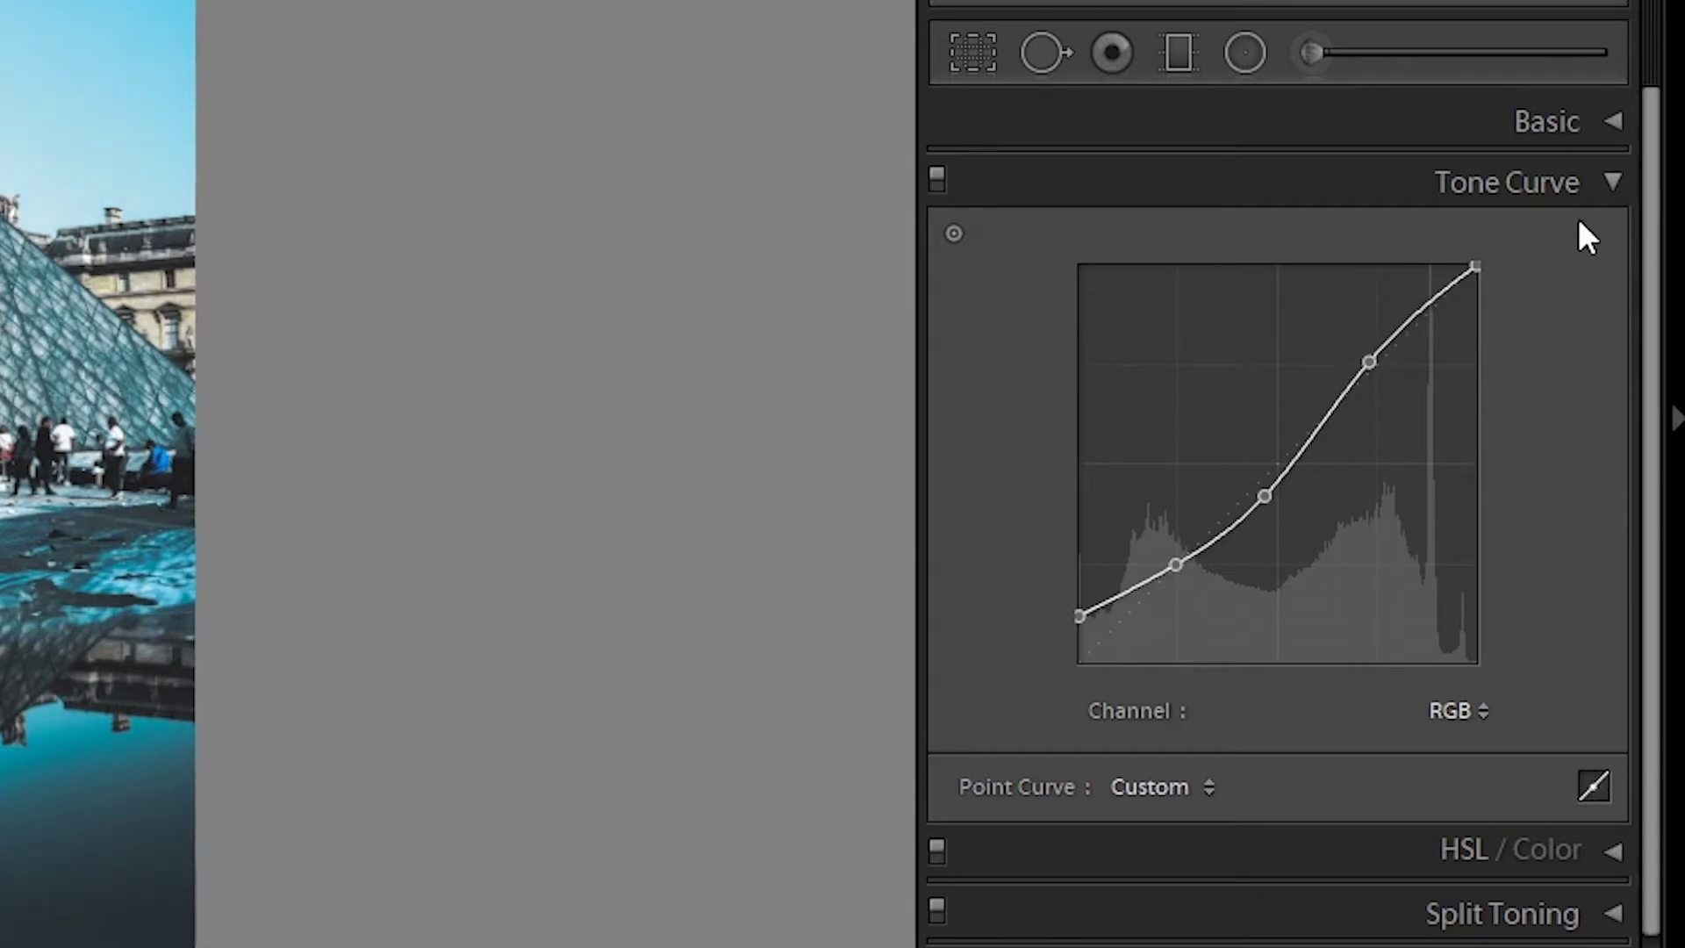
left_click(1622, 195)
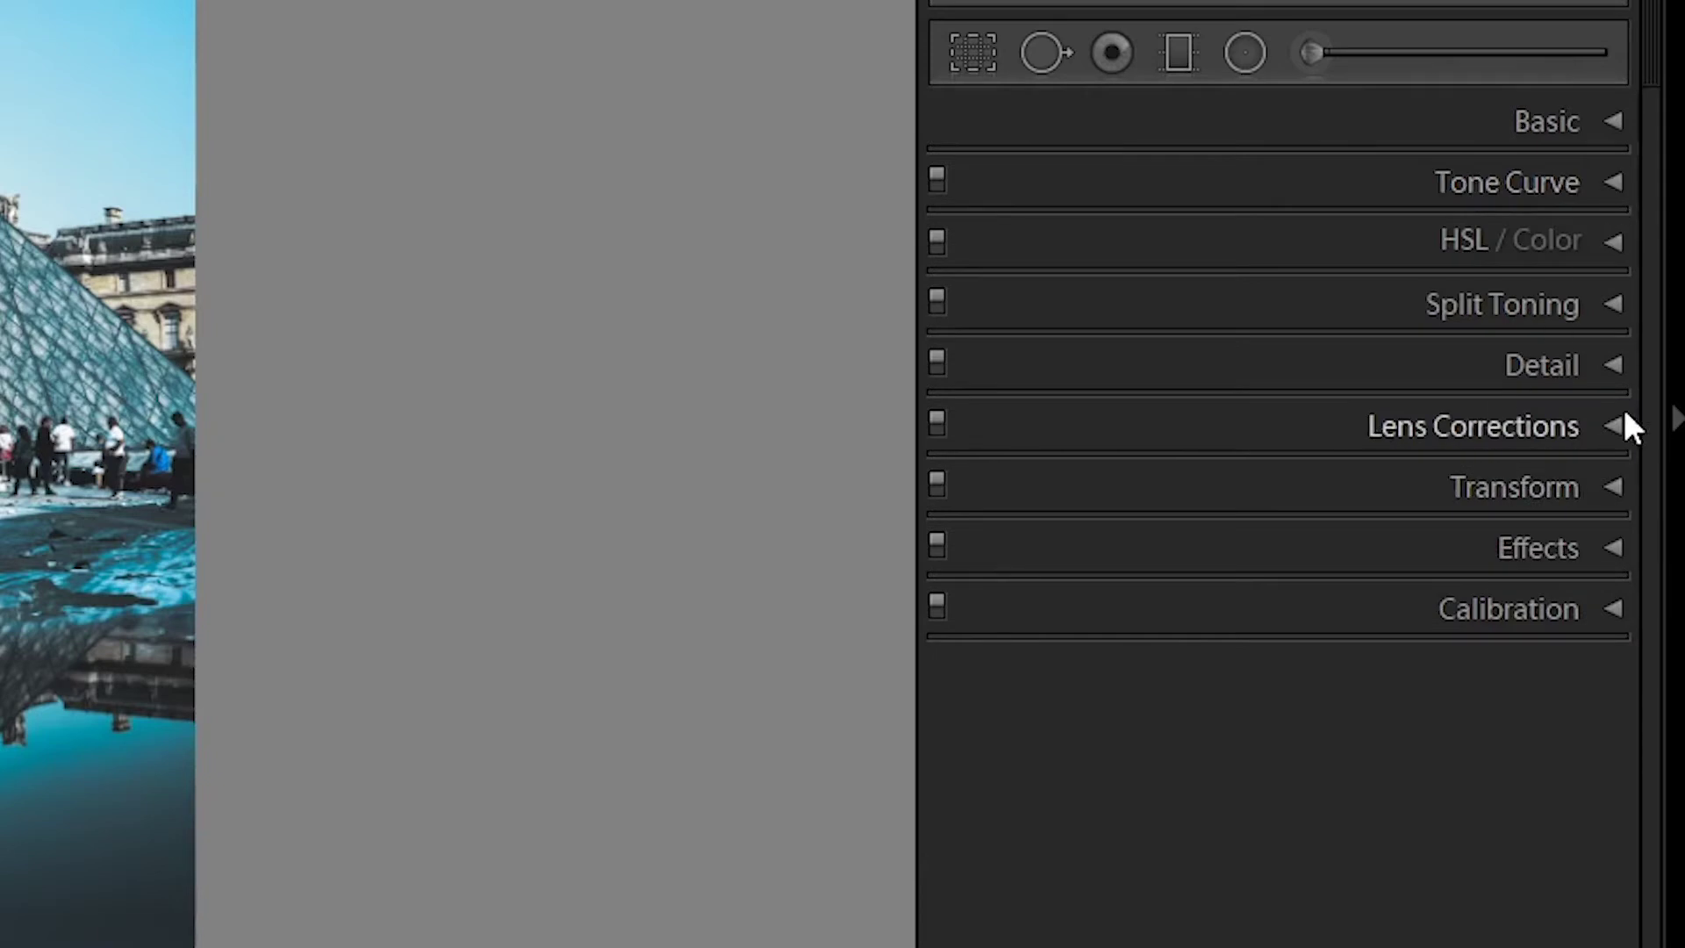
Step: Set the HSL hue values to Red +100, Aqua −27 and Blue −28
left_click(1618, 239)
left_click(1000, 300)
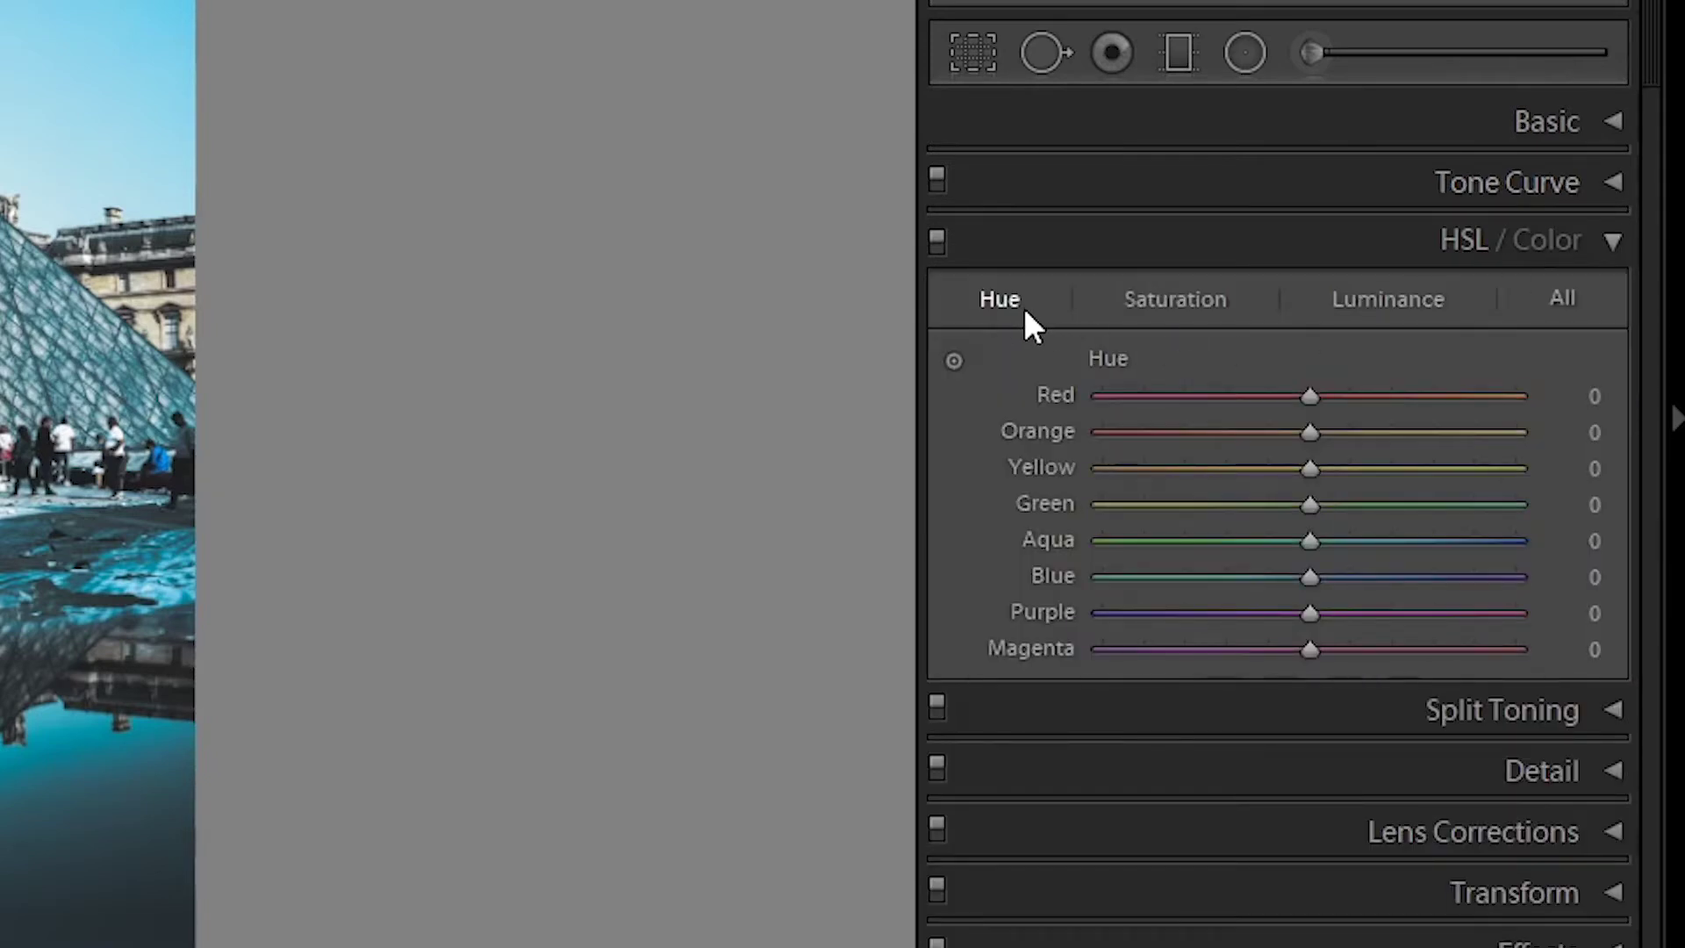
left_click_drag(1309, 395, 1553, 418)
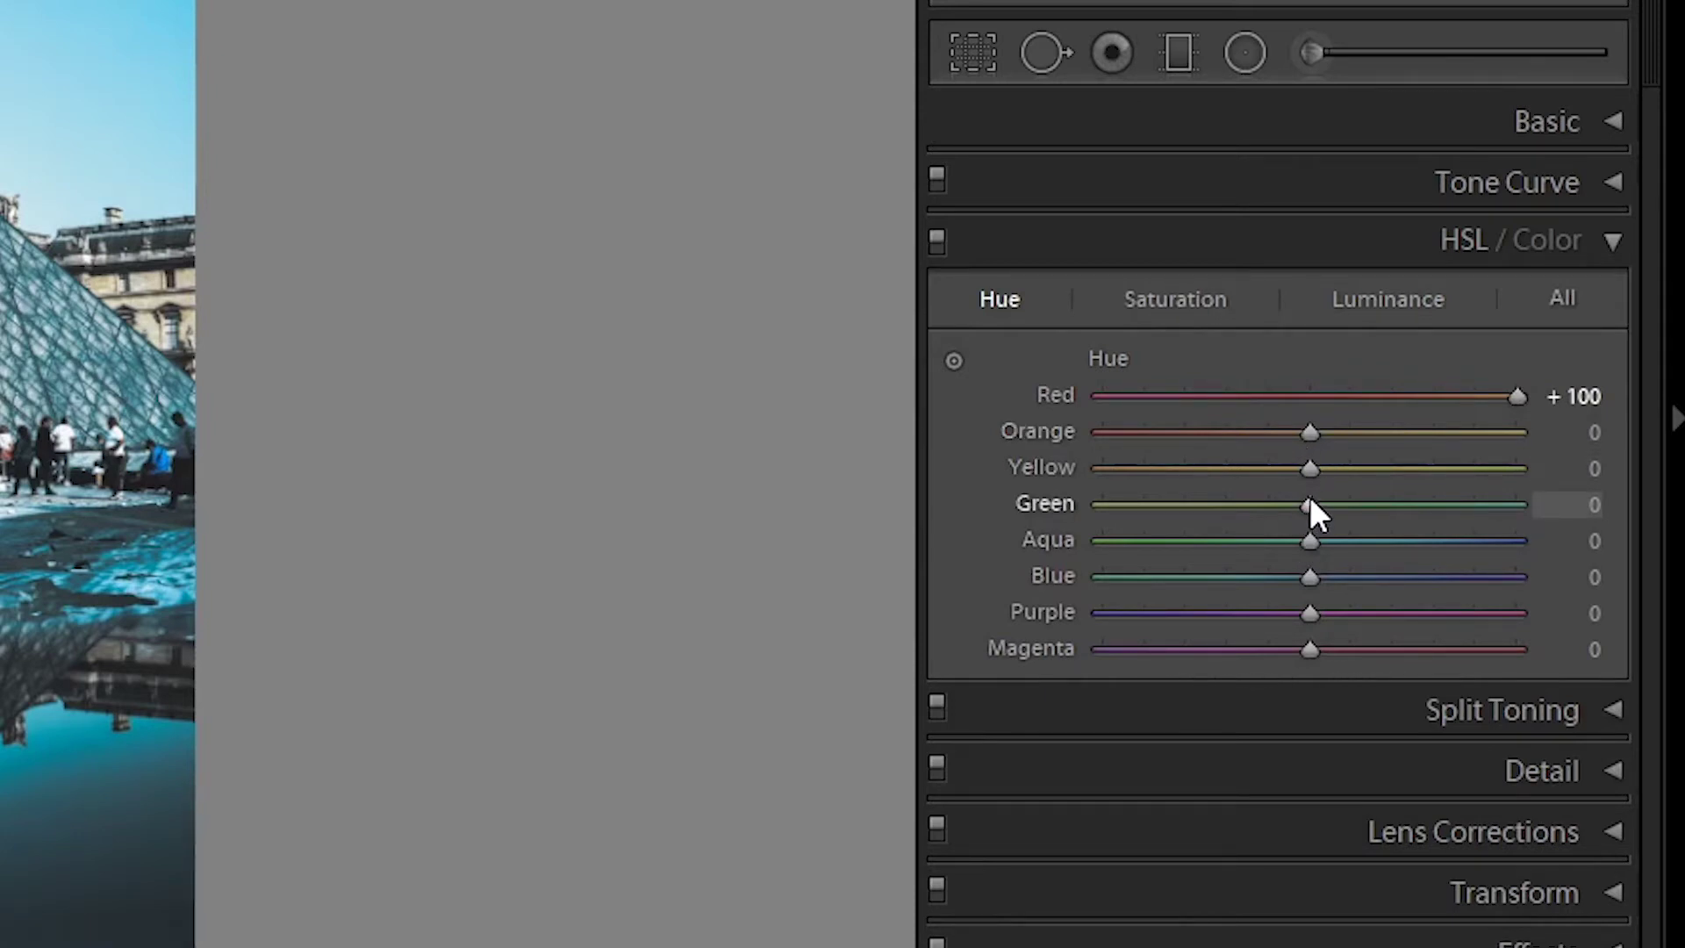
left_click_drag(1309, 542, 1251, 576)
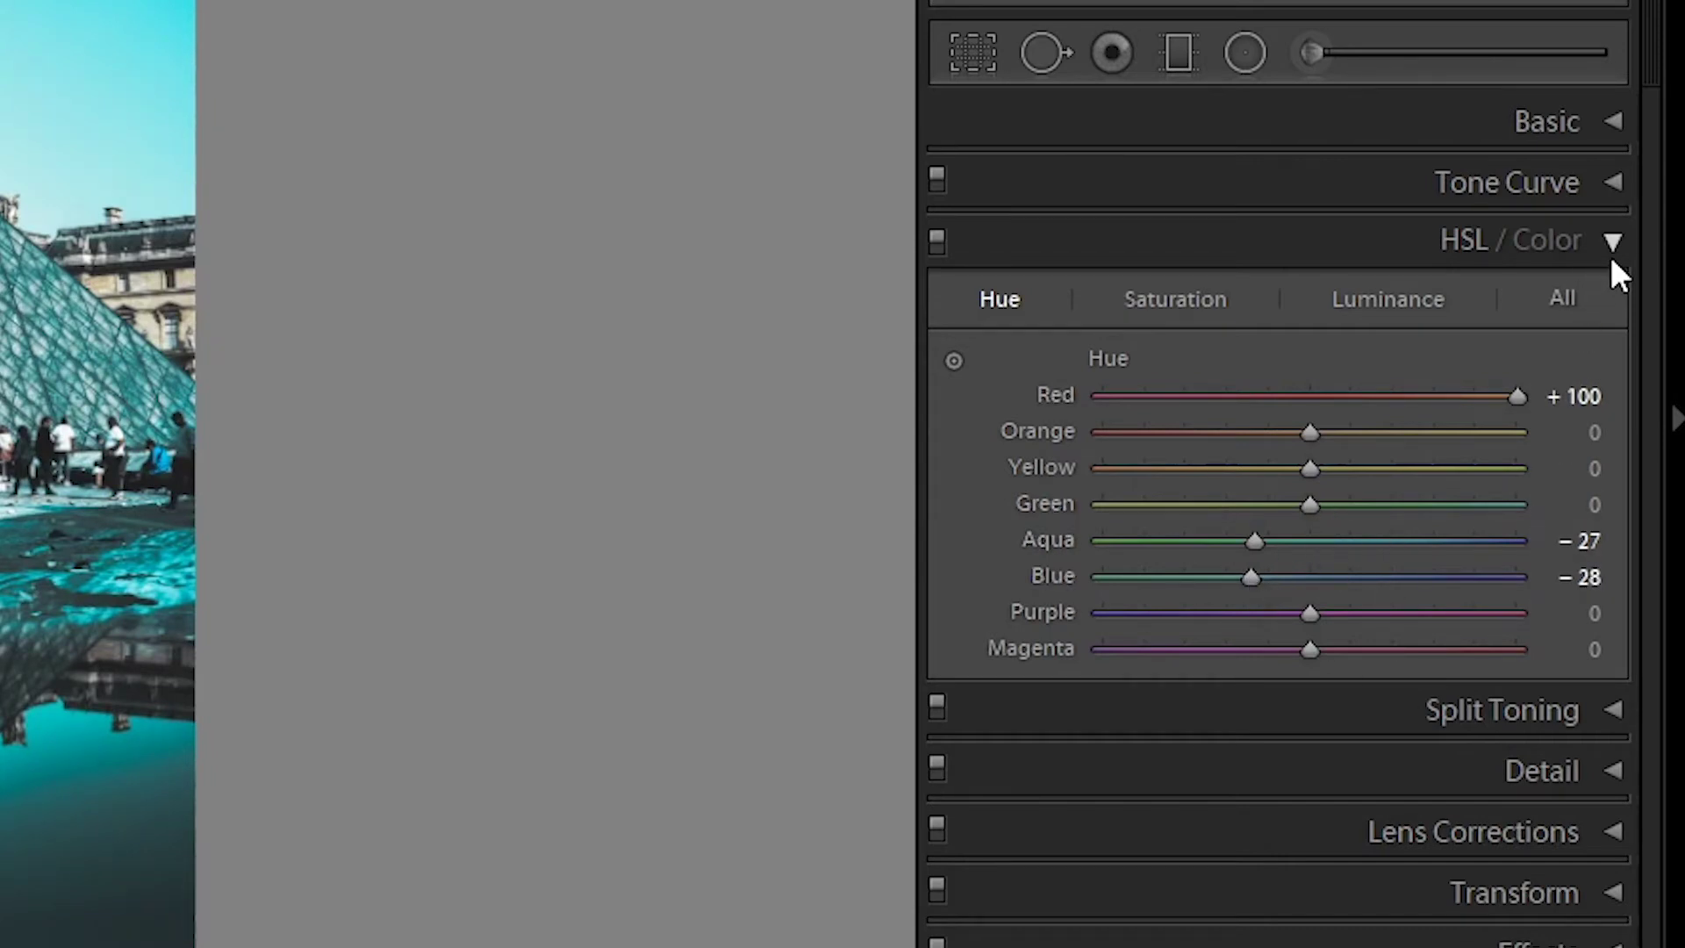
Step: Set the HSL saturation to Red −50, Orange −50, Yellow −83, Green −100, Aqua −100, Blue −50, Purple −100 and Magenta −100
left_click(1173, 302)
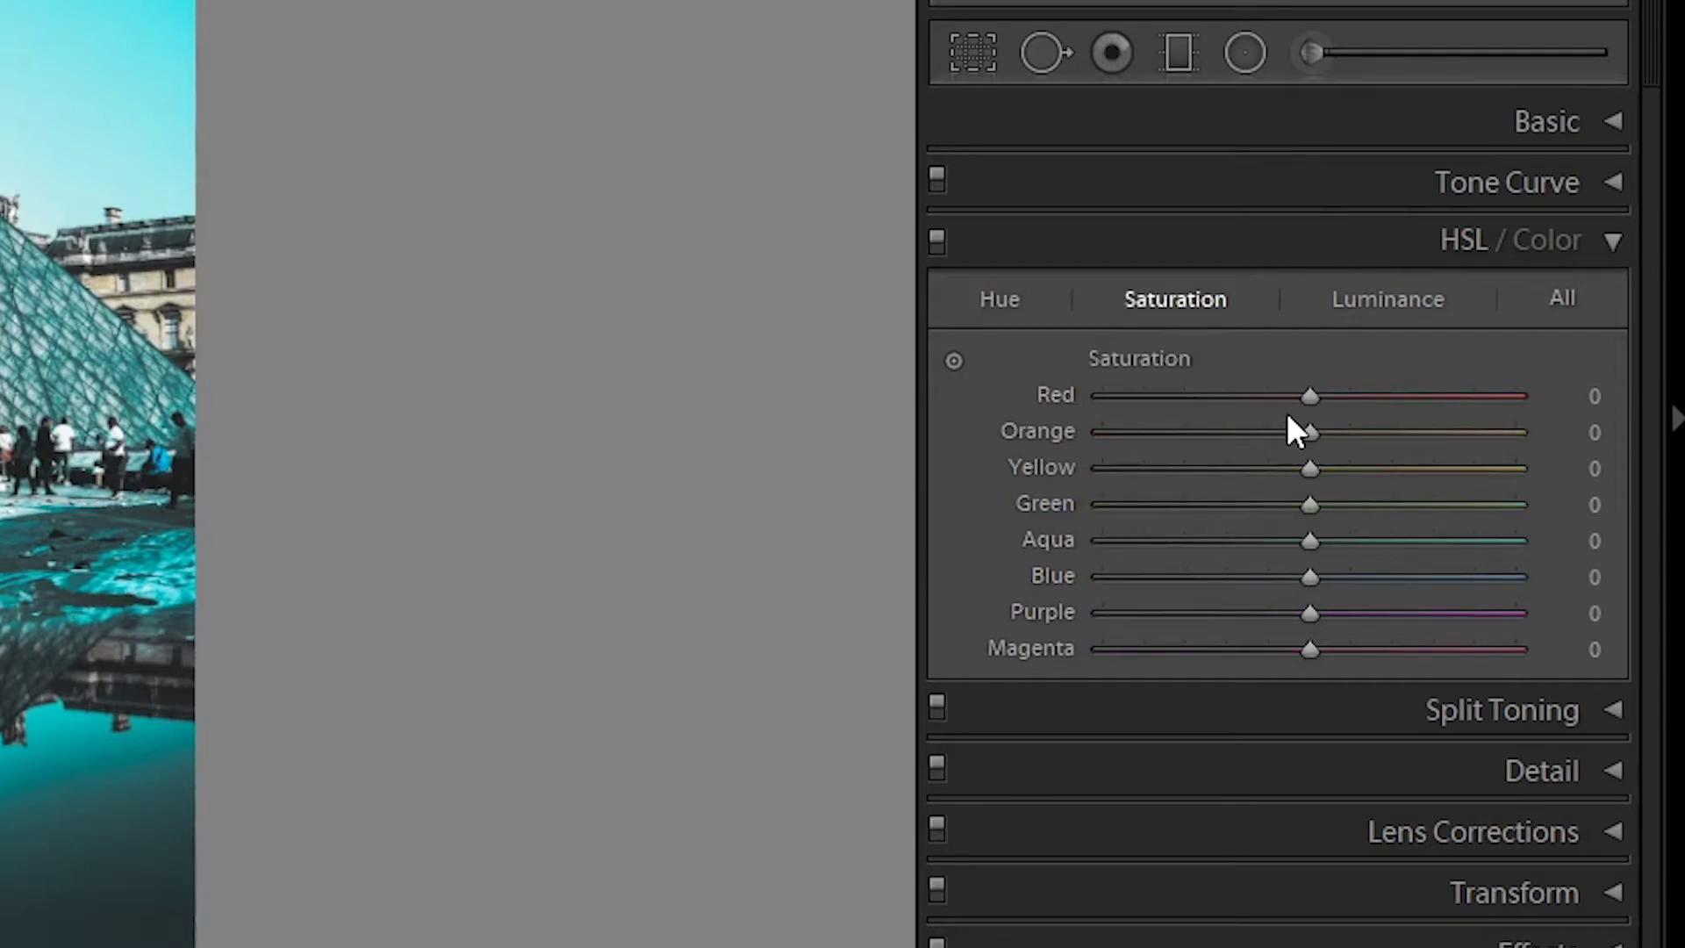
left_click_drag(1311, 401, 1203, 413)
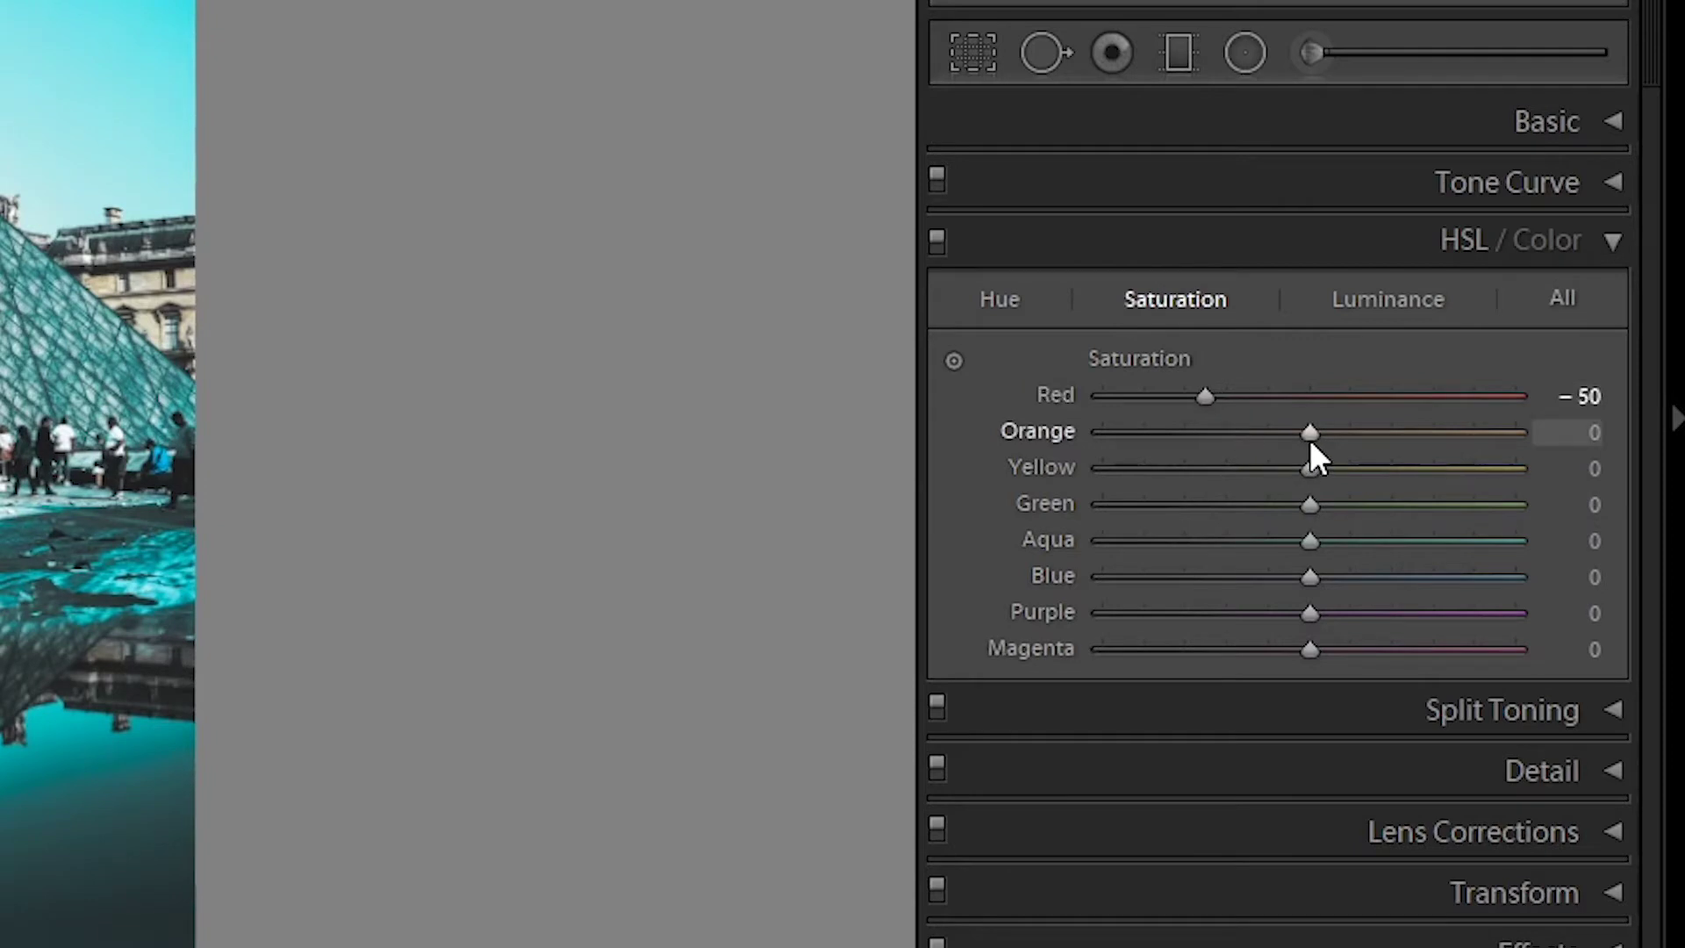
left_click_drag(1306, 439, 1204, 449)
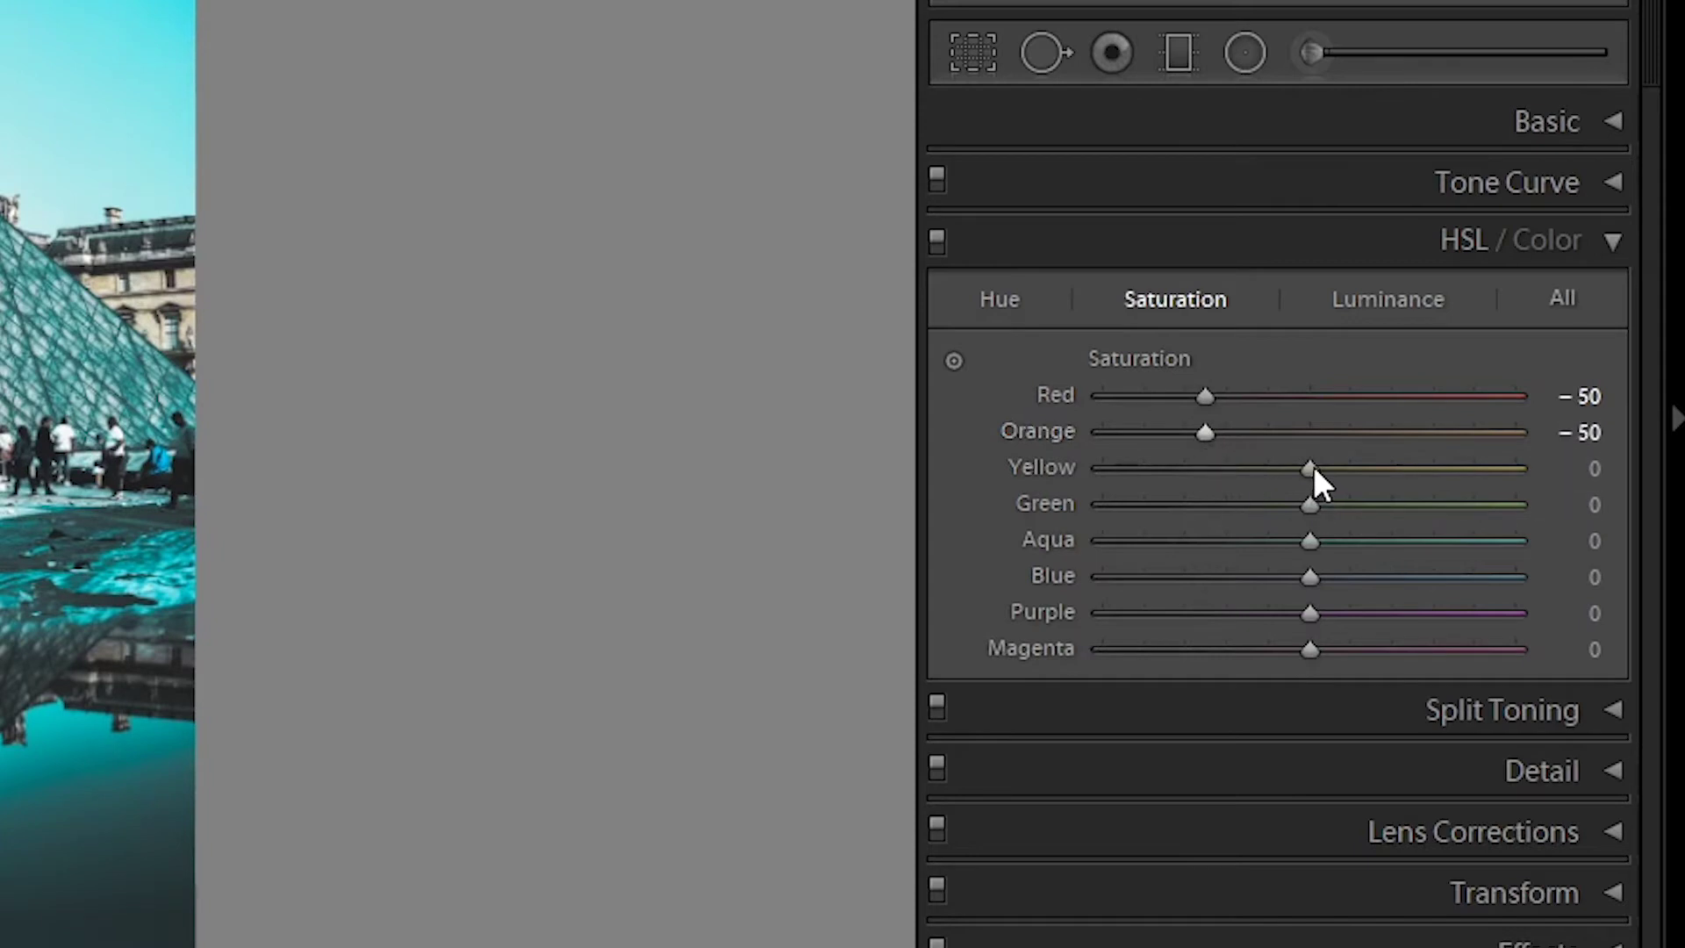
left_click_drag(1312, 467, 1139, 484)
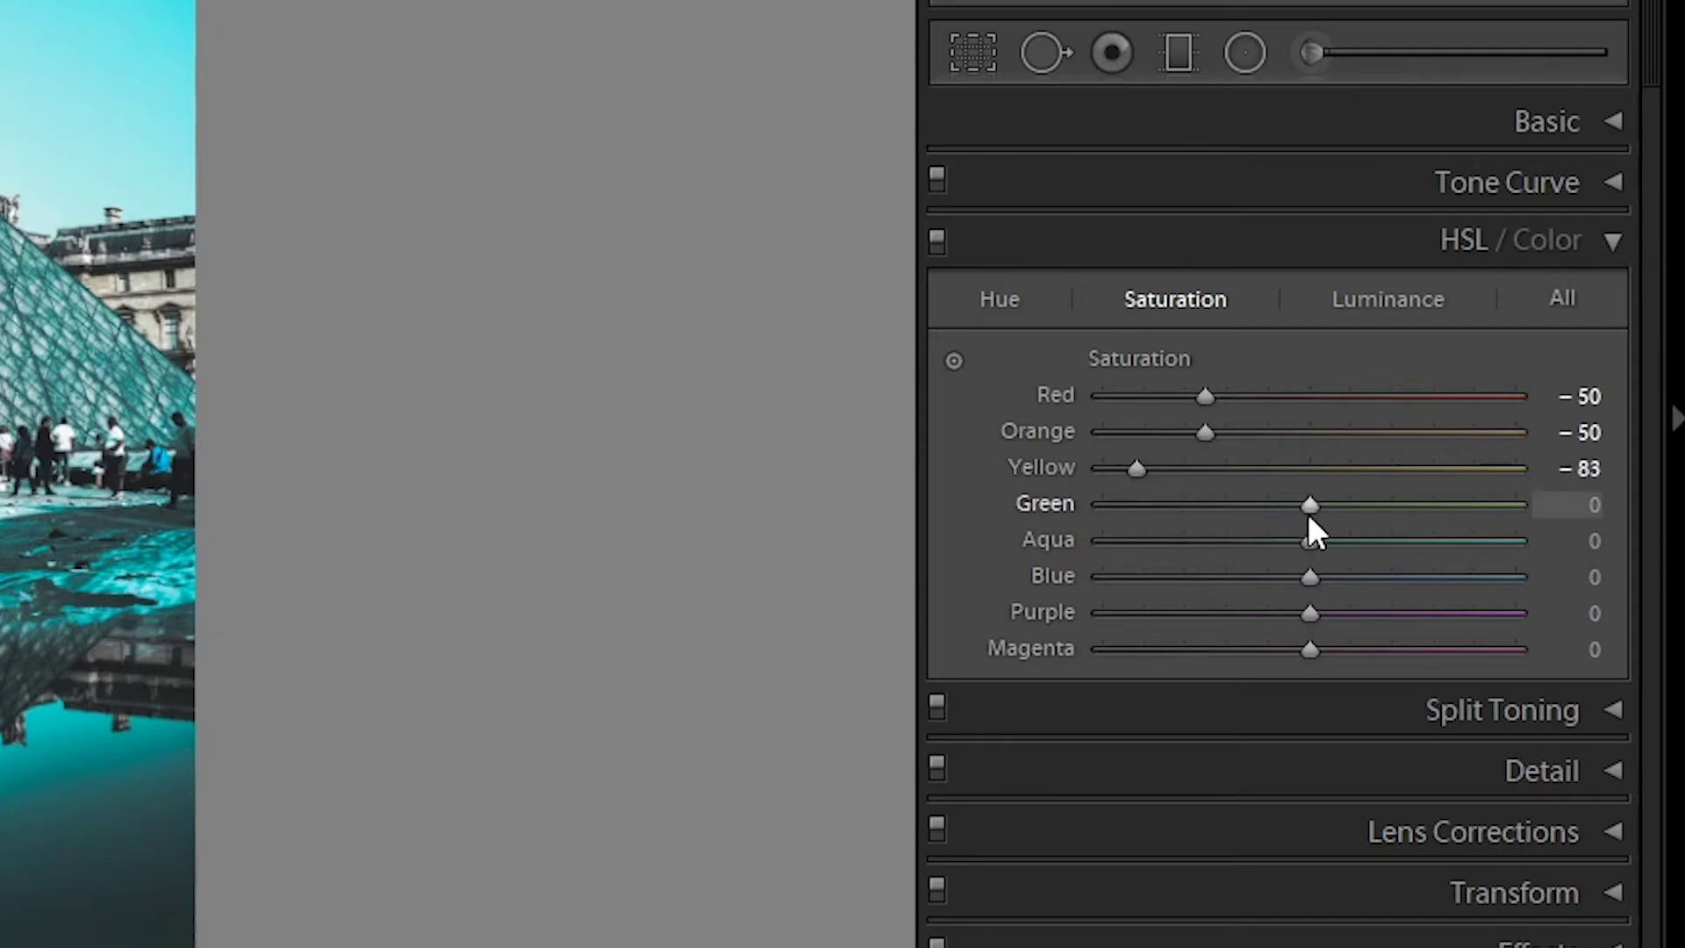
left_click_drag(1306, 508, 831, 538)
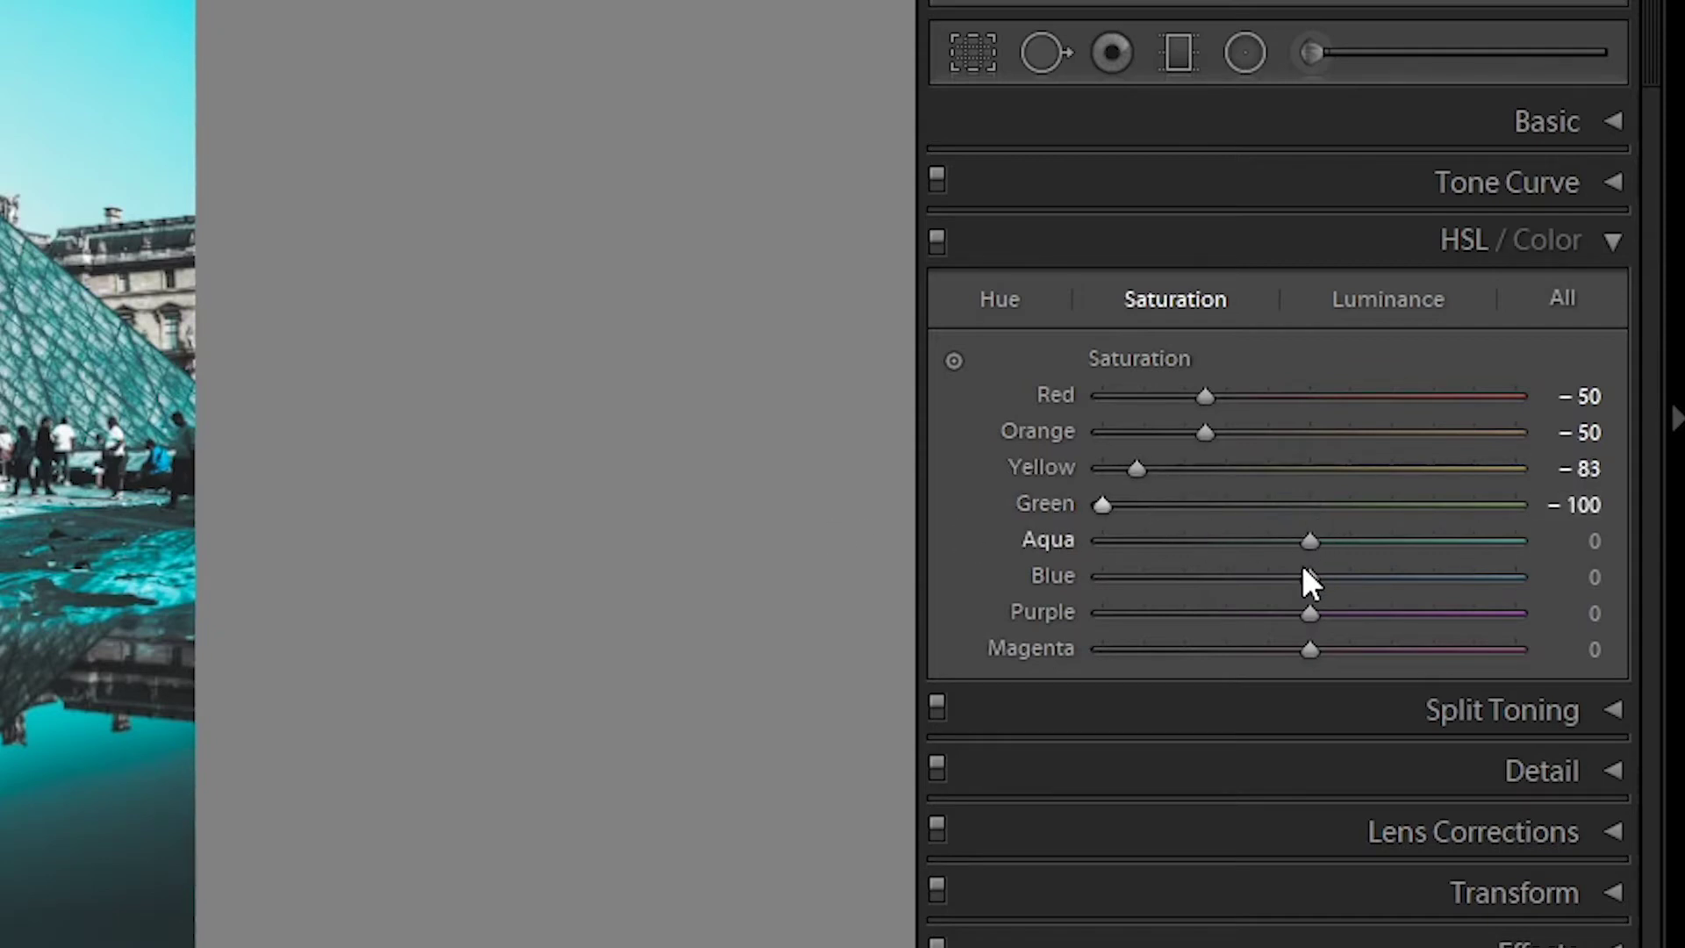
left_click_drag(1308, 545, 853, 563)
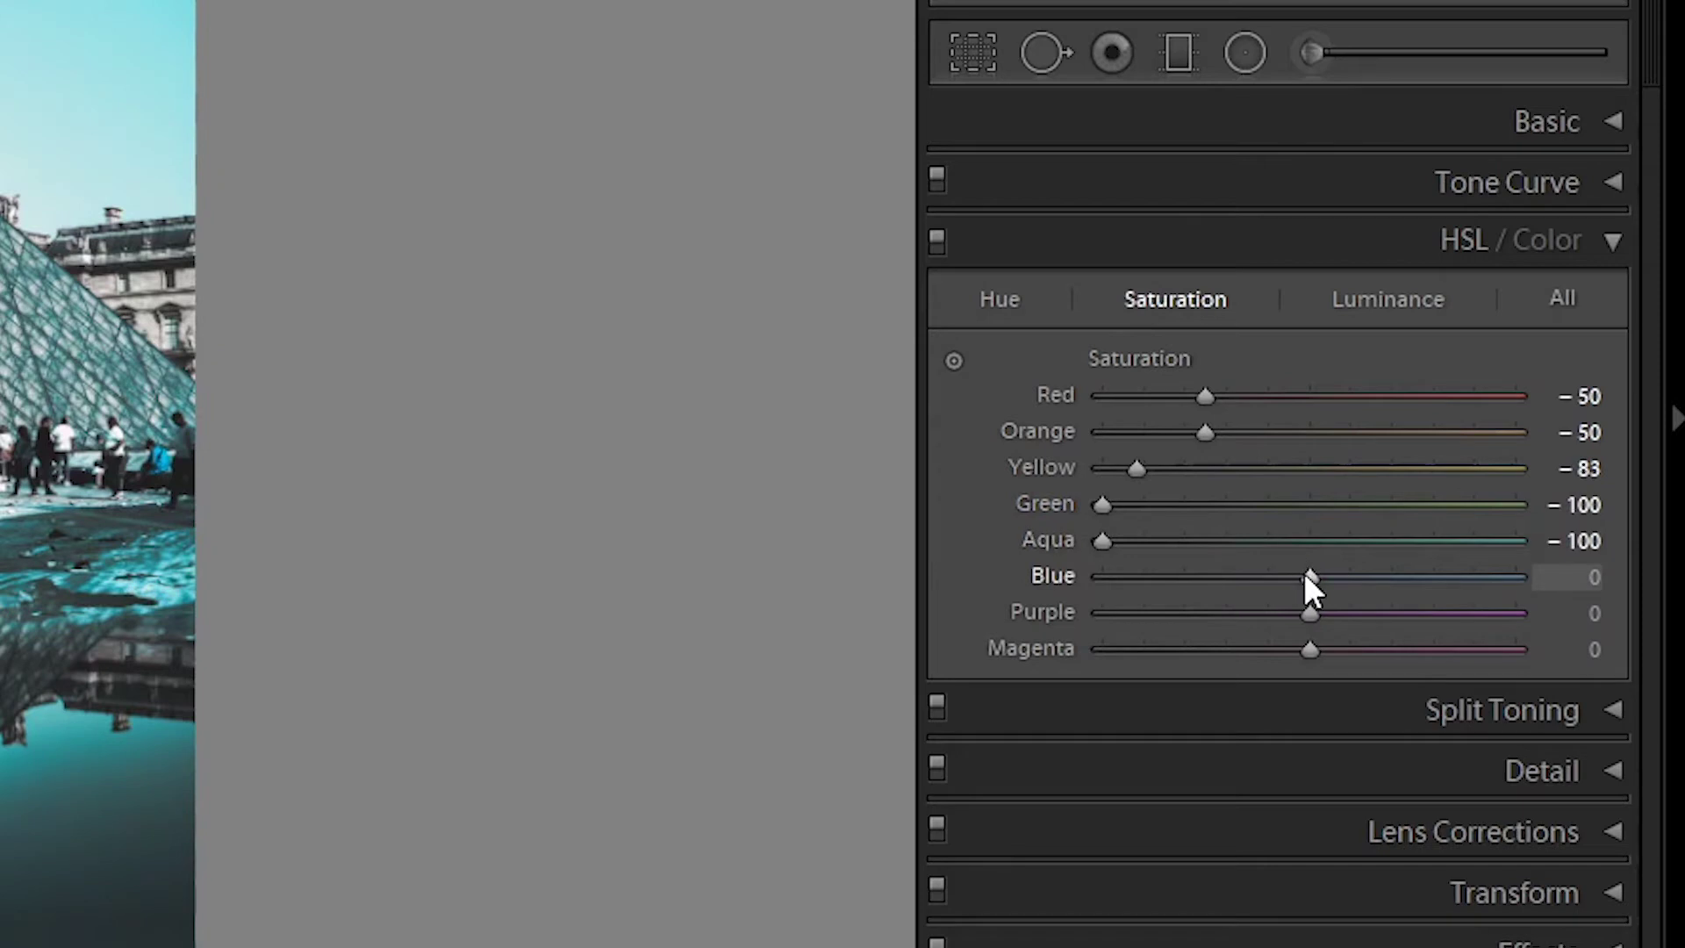
left_click_drag(1303, 575, 1199, 582)
left_click_drag(1290, 616, 914, 643)
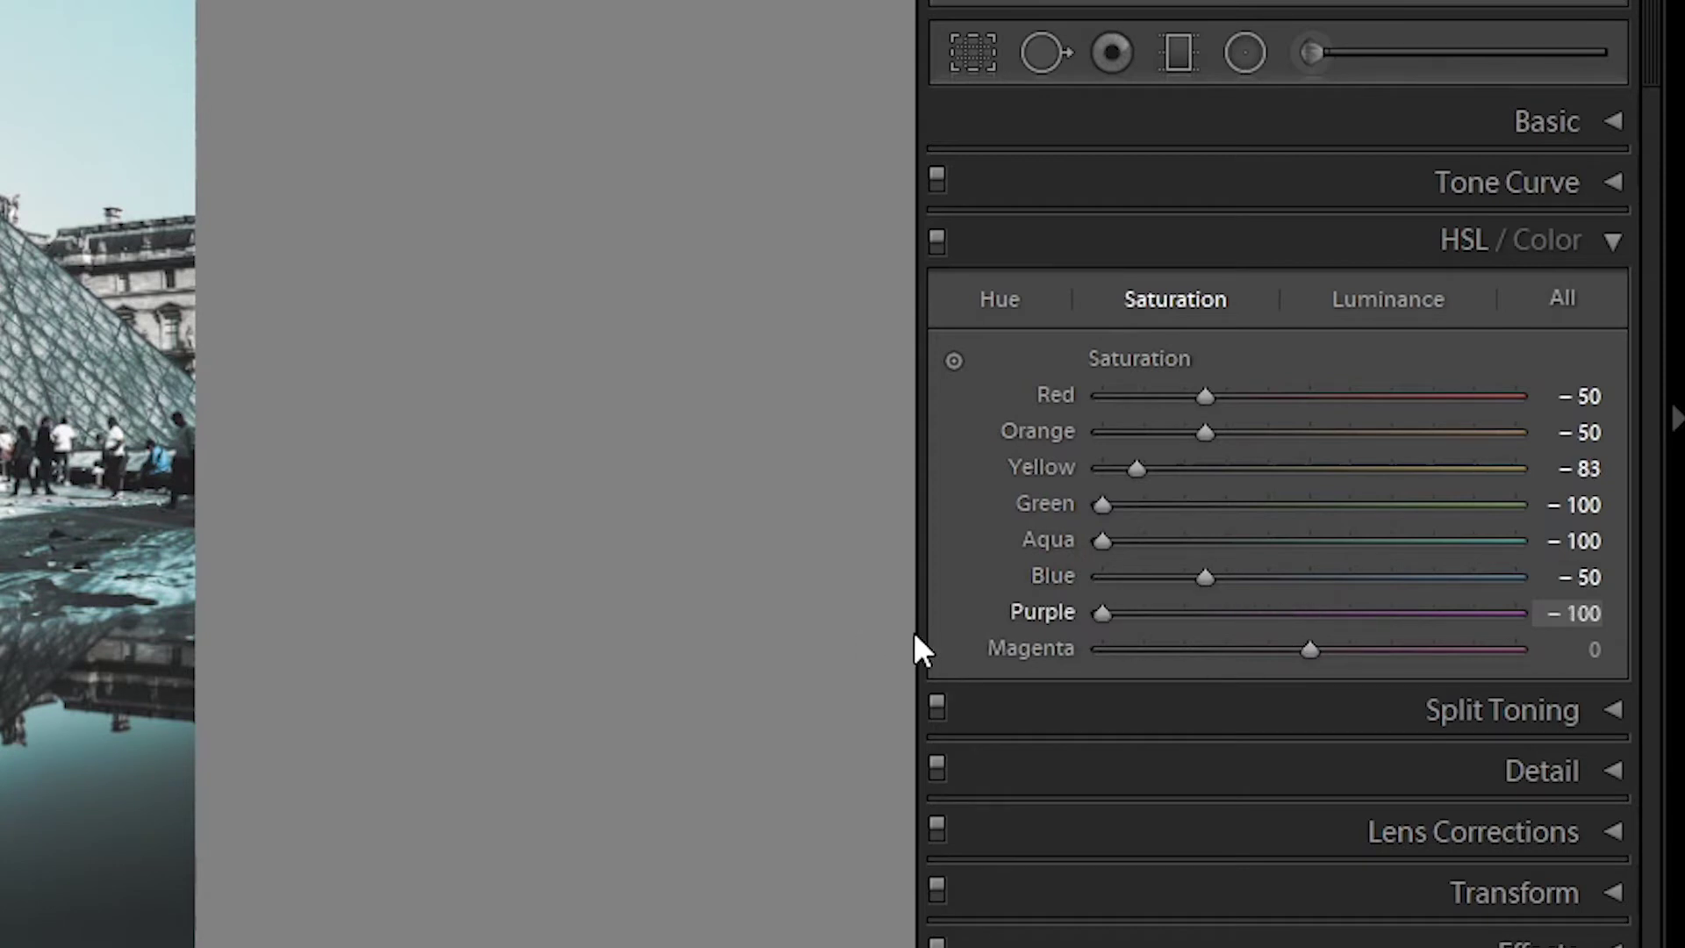
left_click_drag(1317, 648, 1088, 651)
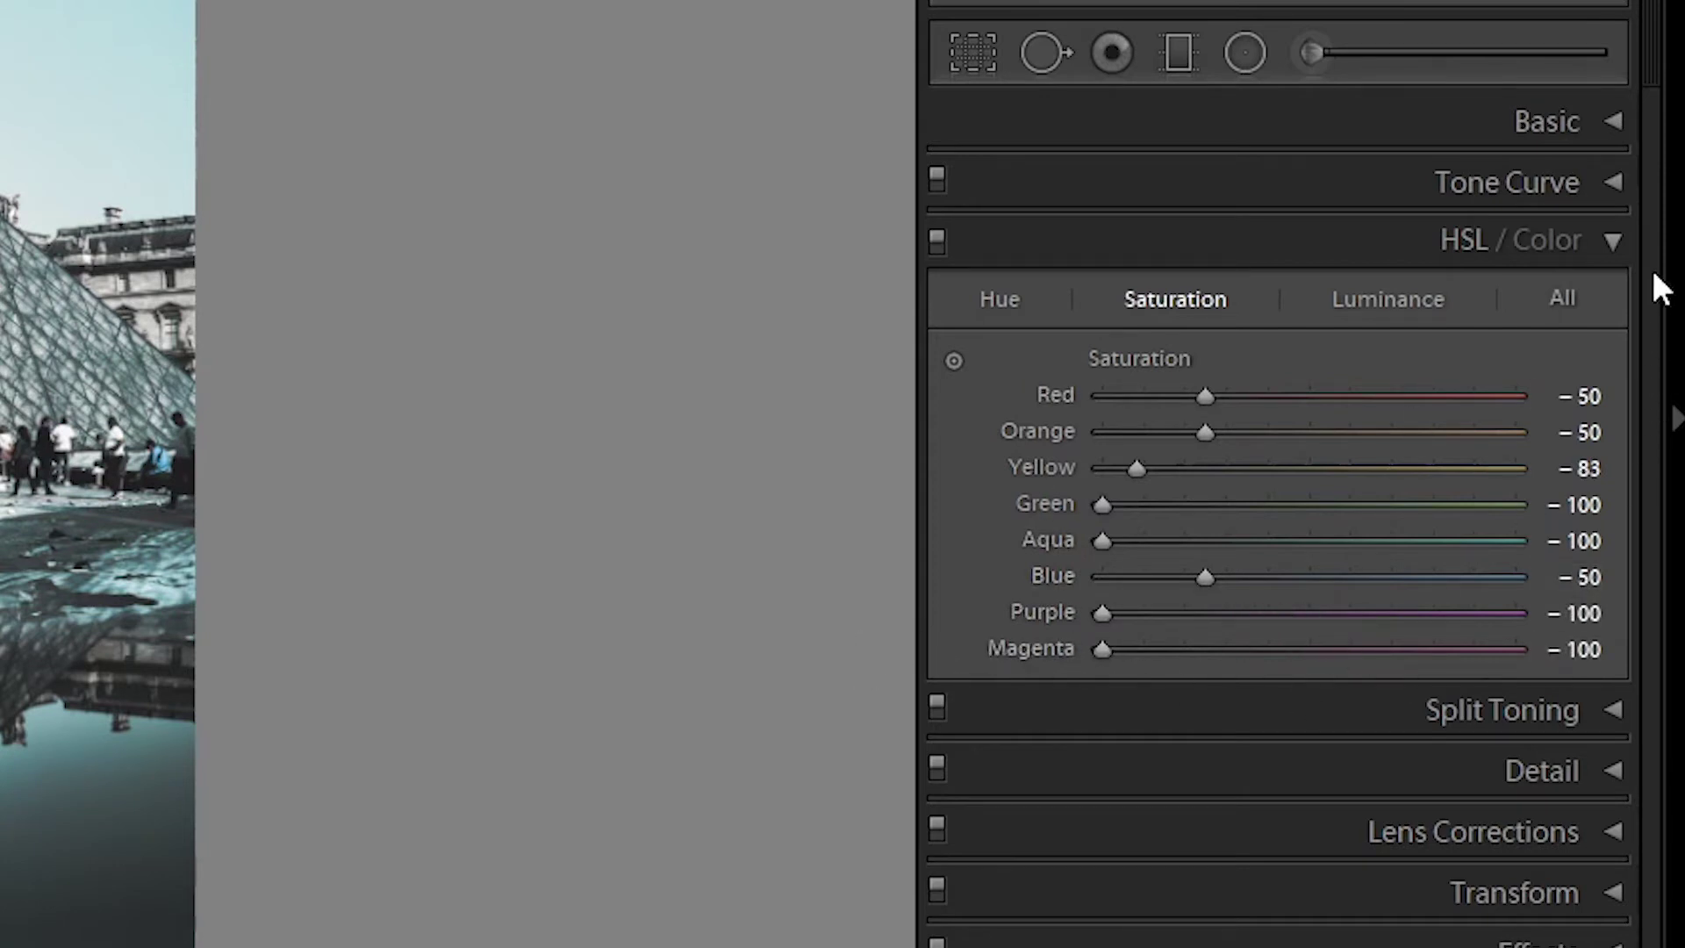
left_click(1607, 248)
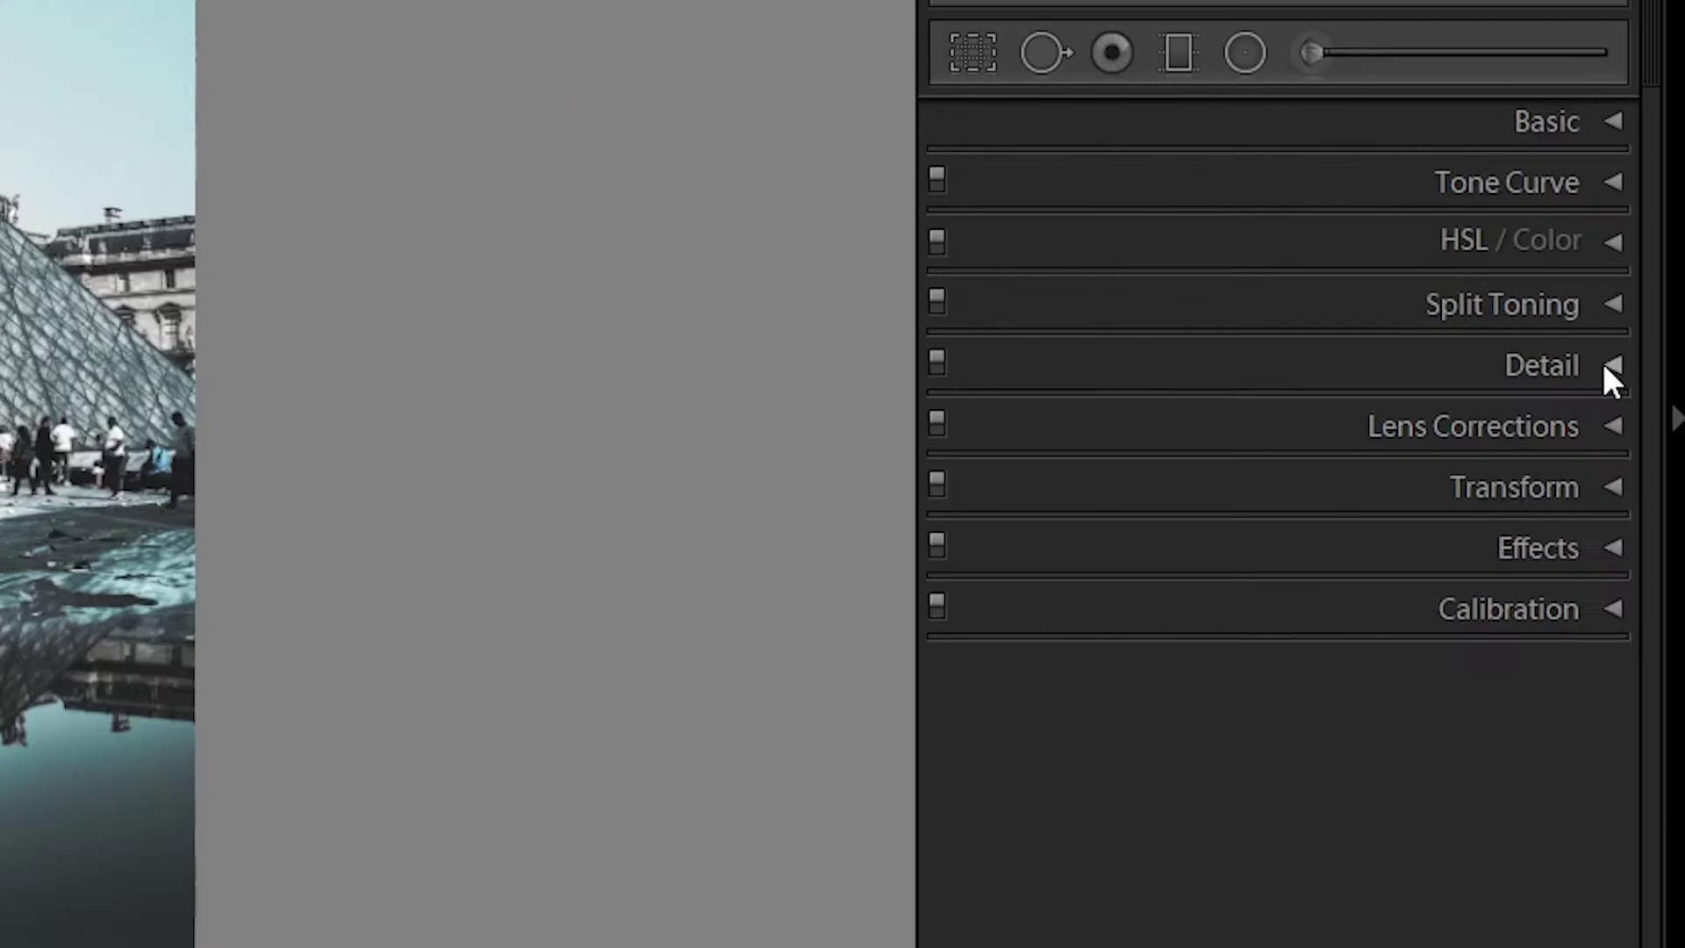
Step: Set the sharpening amount to 5 and the luminance noise reduction to 100
left_click(1634, 425)
left_click_drag(1101, 642, 1113, 643)
left_click_drag(1102, 847, 1506, 847)
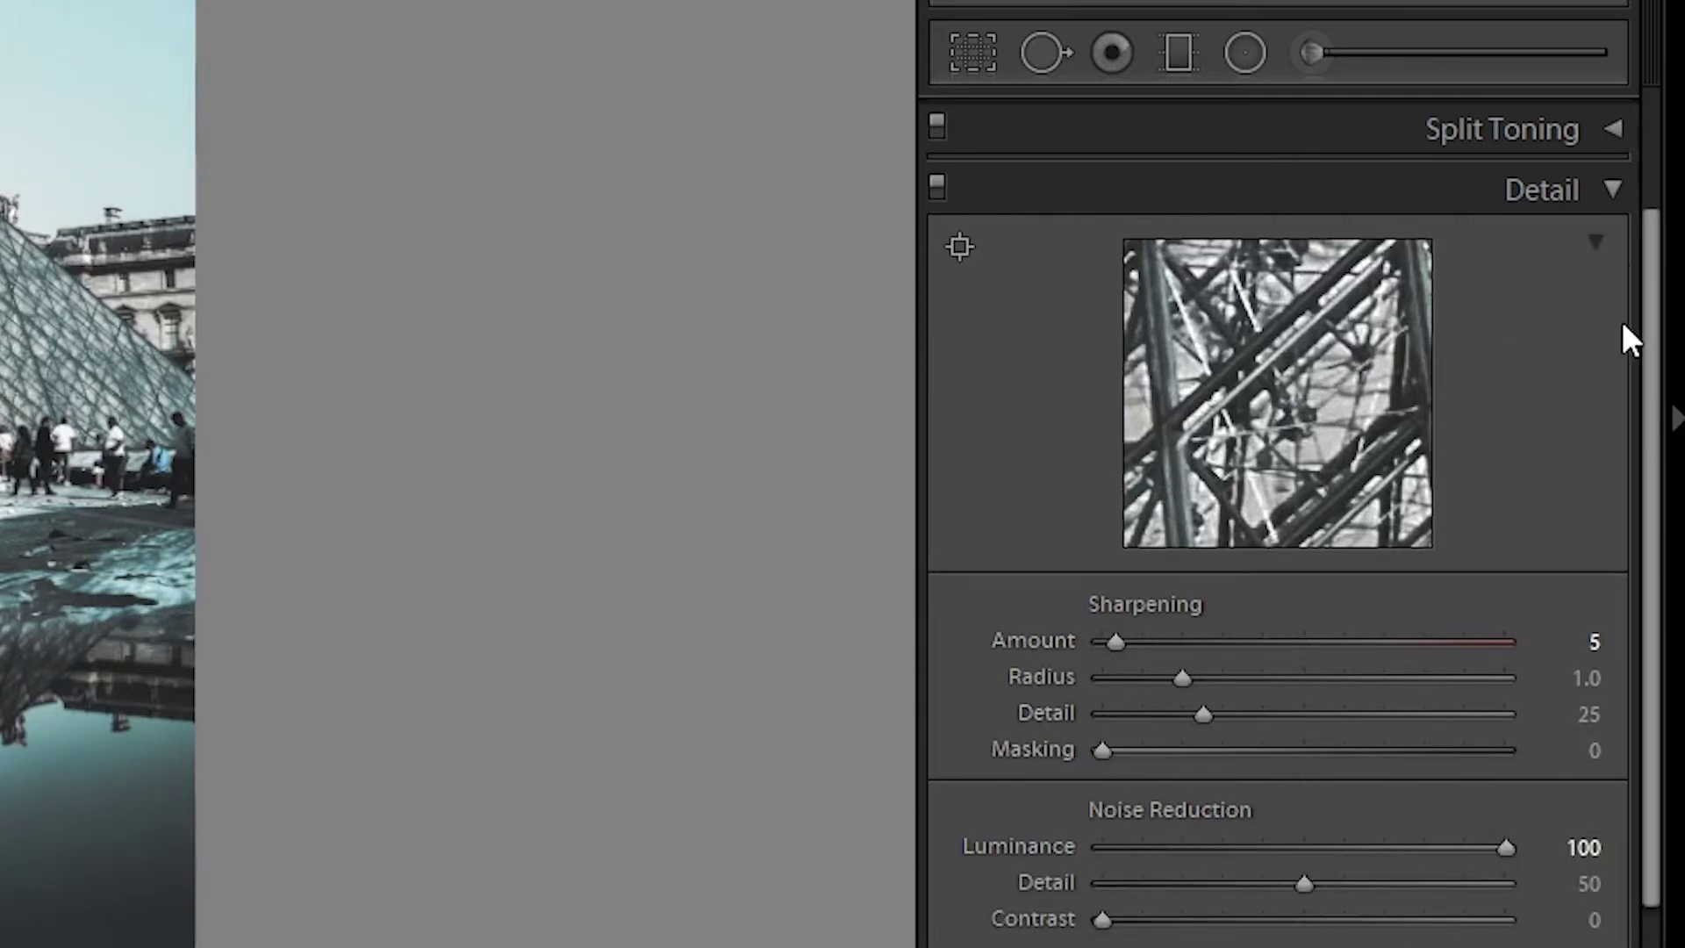
left_click(1609, 191)
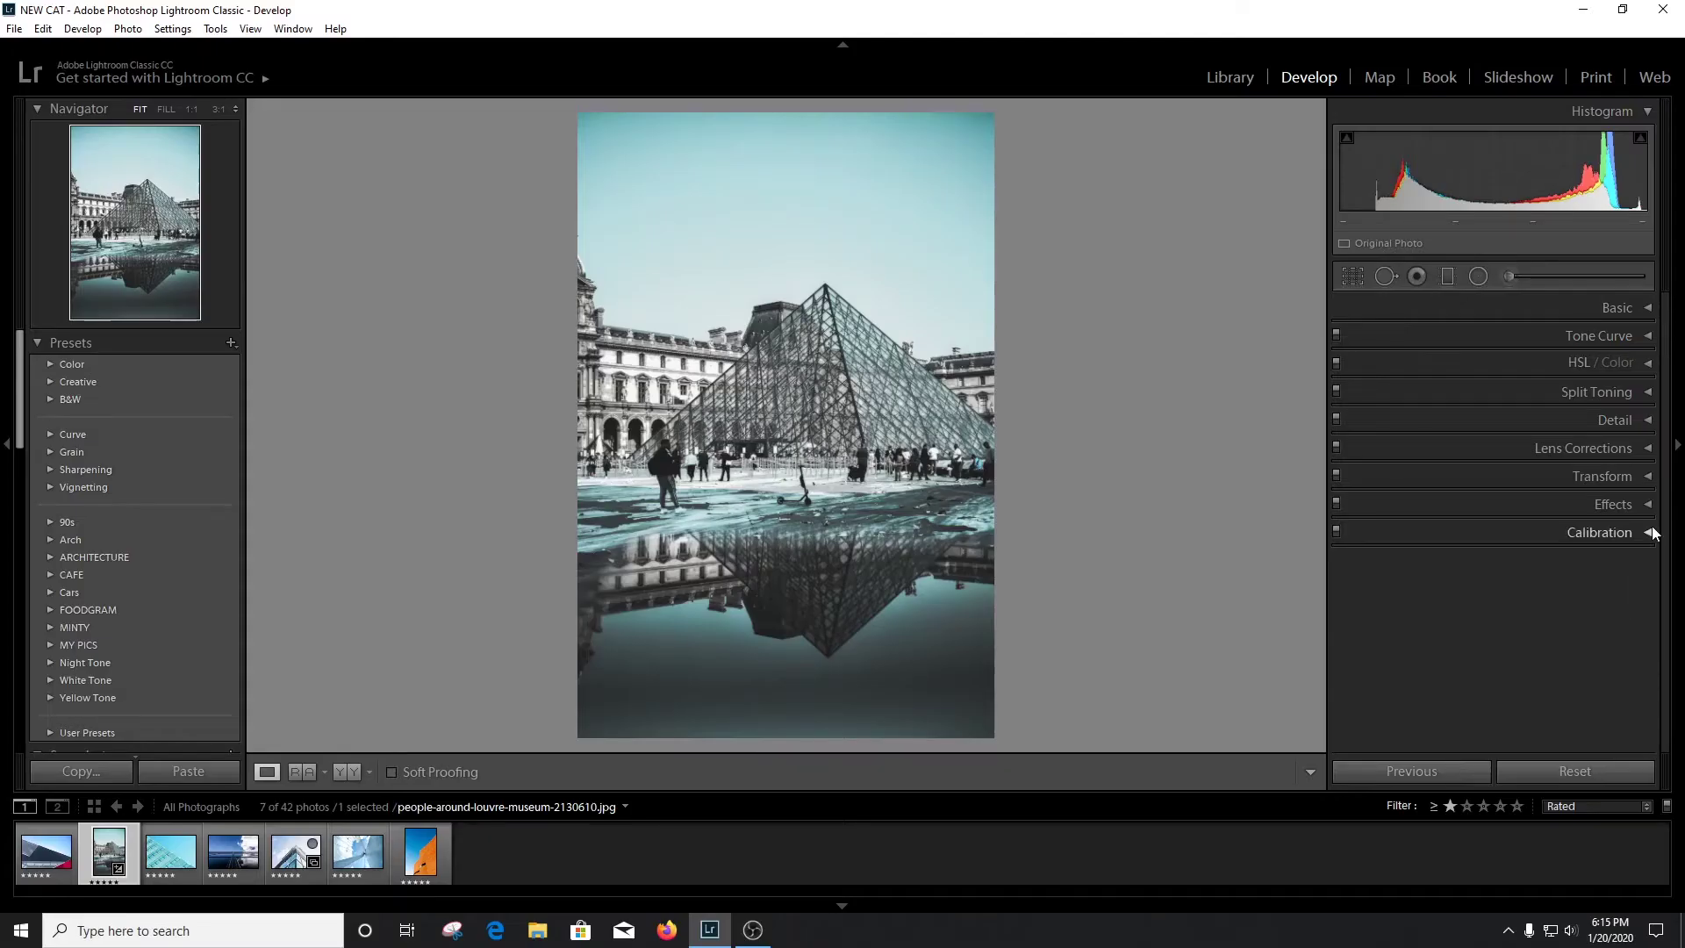
Step: Calibrate the primaries to Red Hue −20, Green Hue +40, Blue Hue −10 and Blue Saturation −50
left_click(1649, 533)
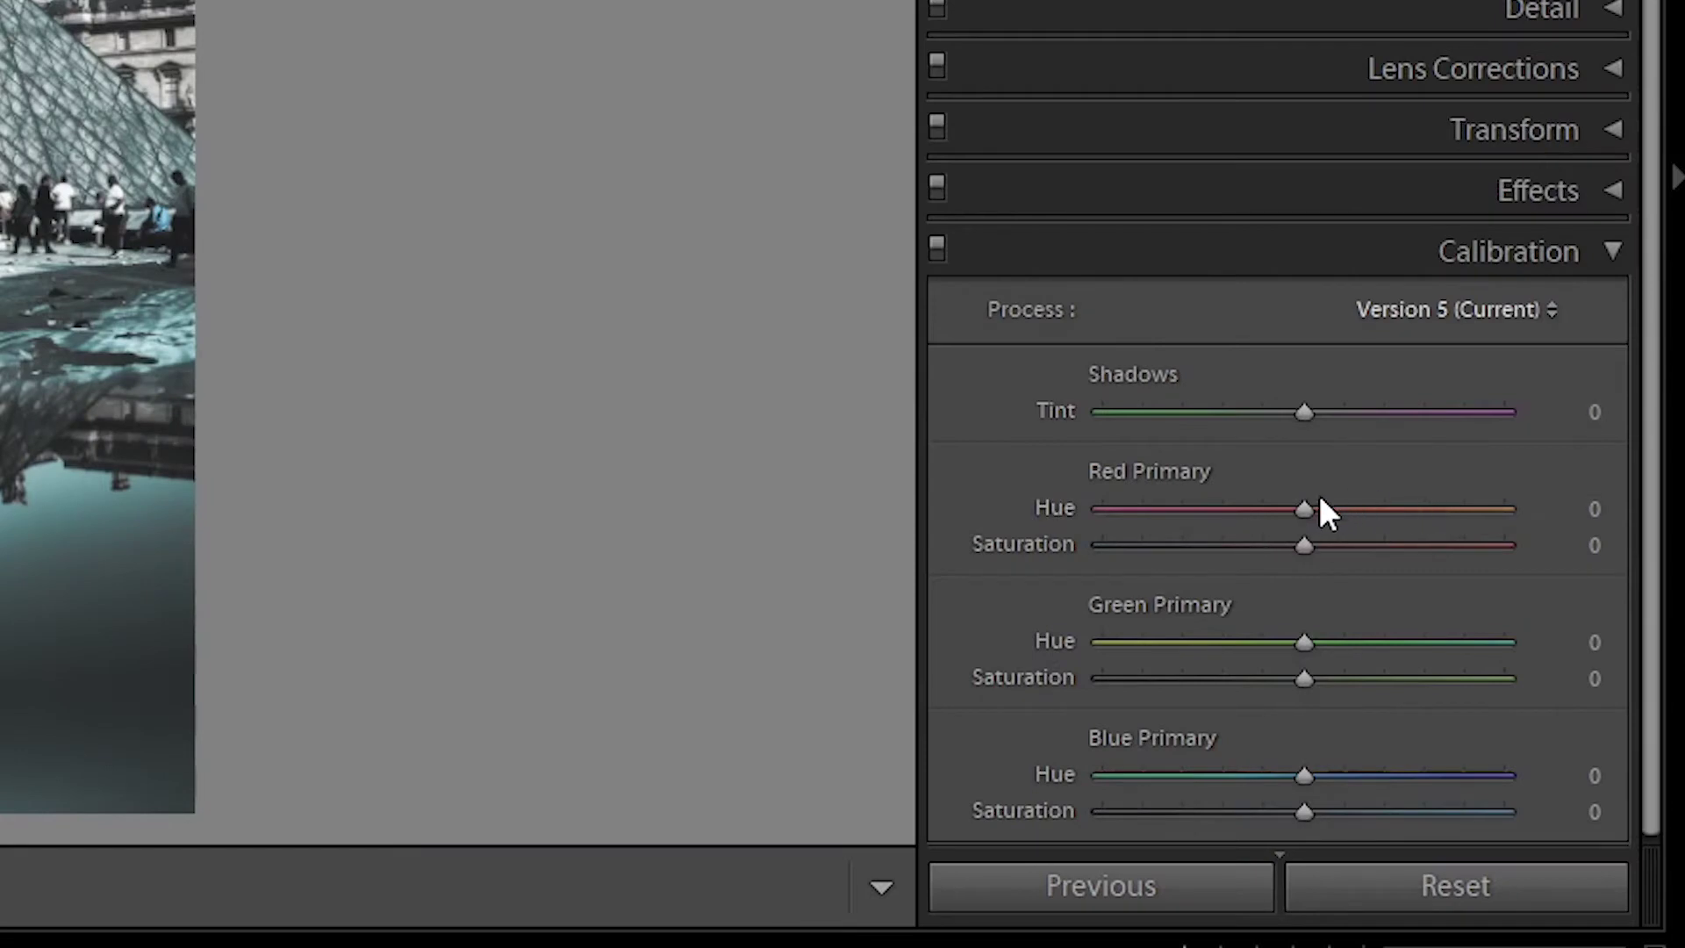
left_click_drag(1299, 508, 1260, 512)
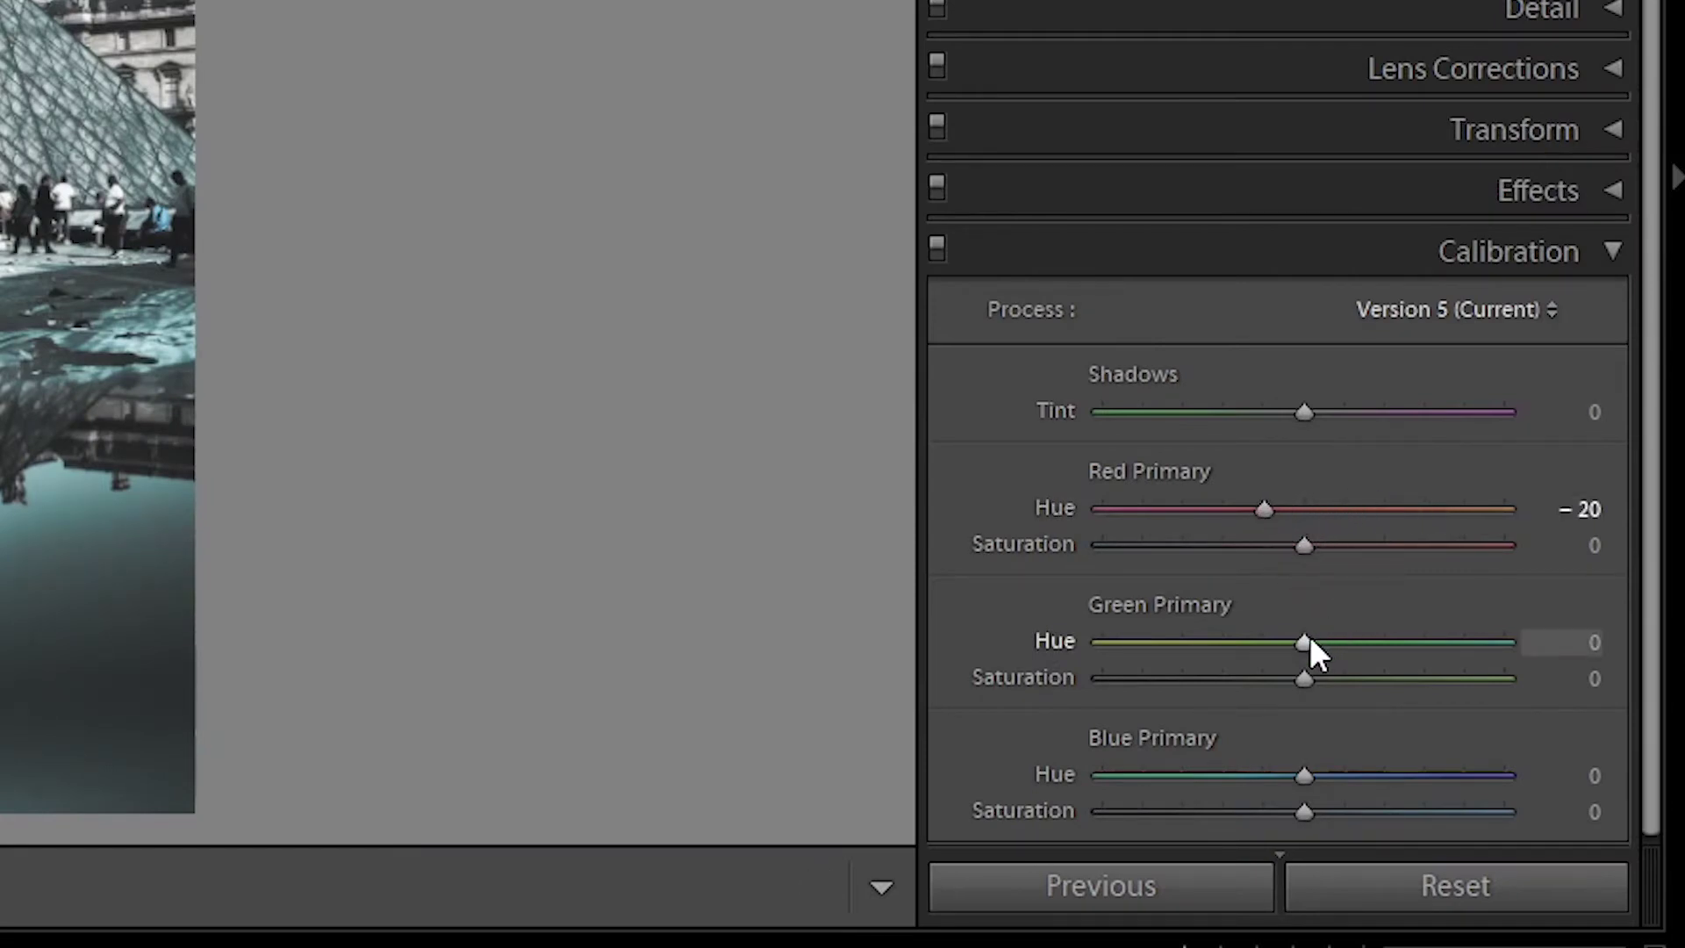
left_click_drag(1311, 639, 1389, 639)
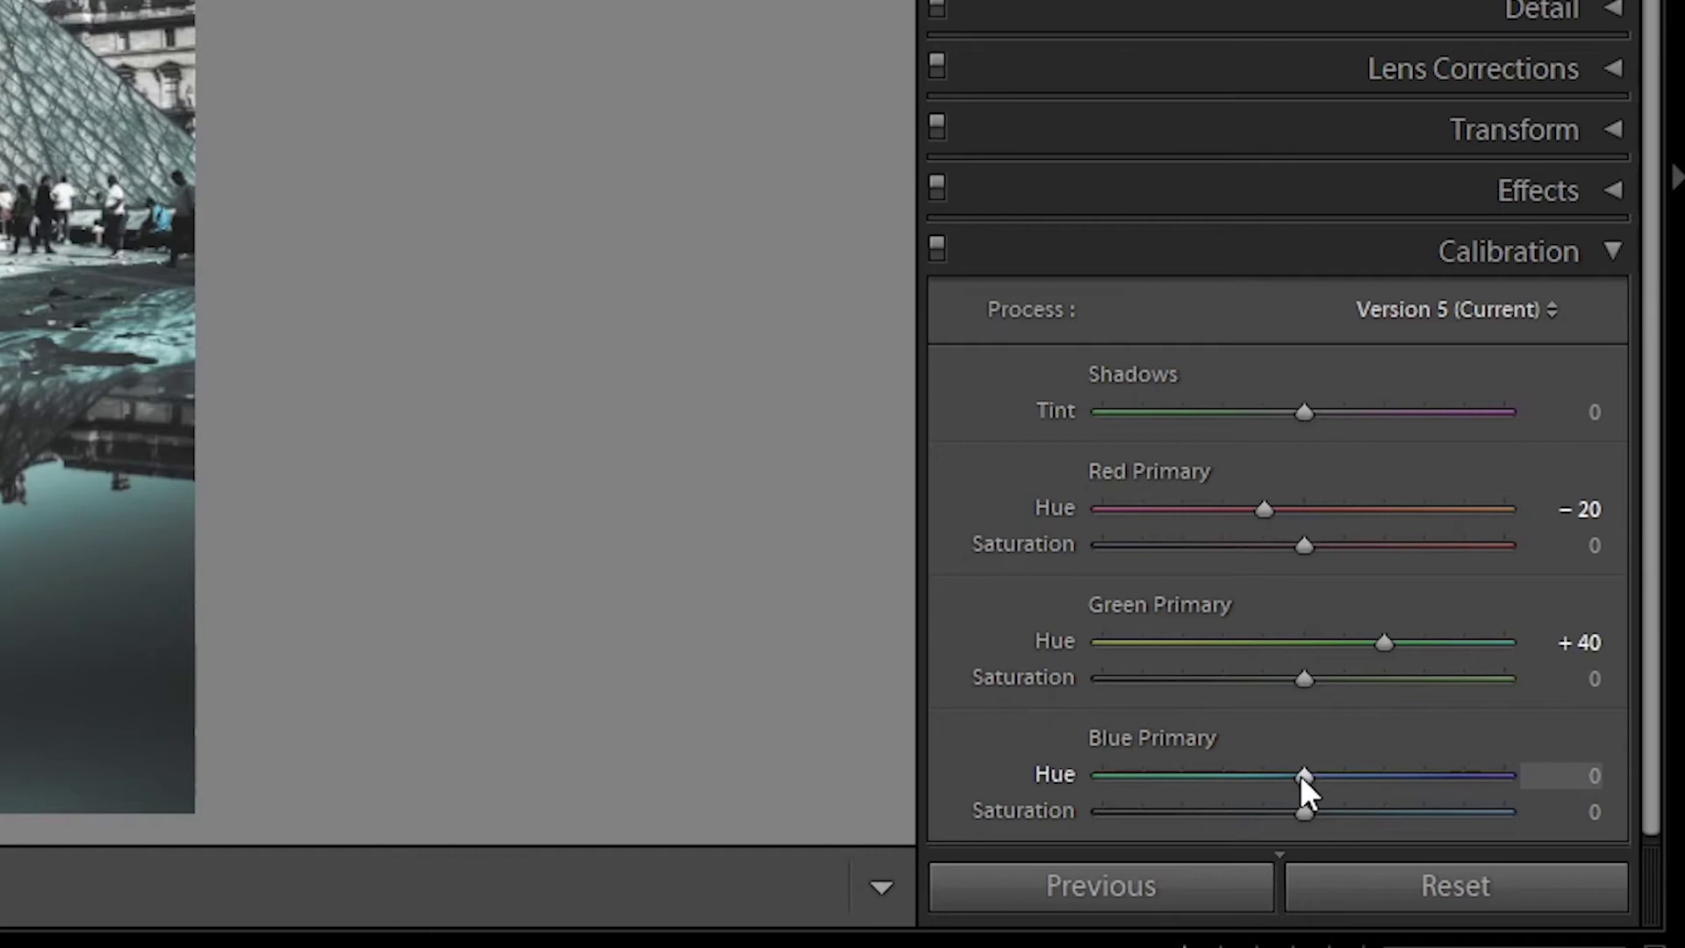
left_click_drag(1299, 774, 1202, 816)
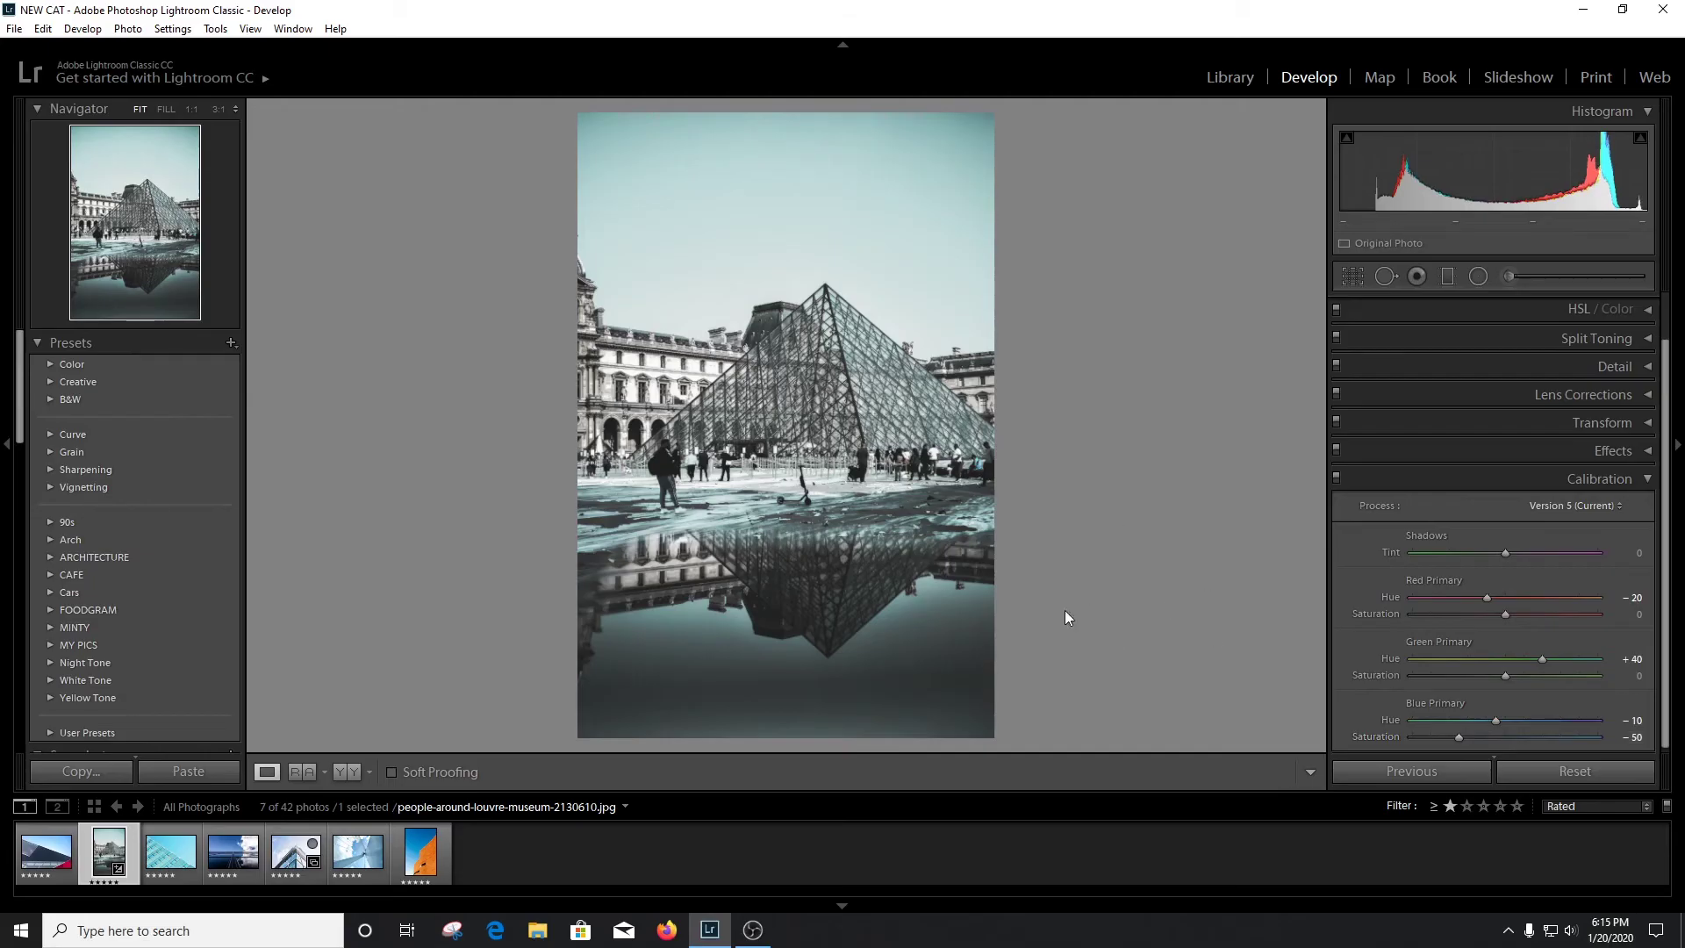
Step: Compare the edited photo with its unedited Before version, returning to the edited view
key("backslash")
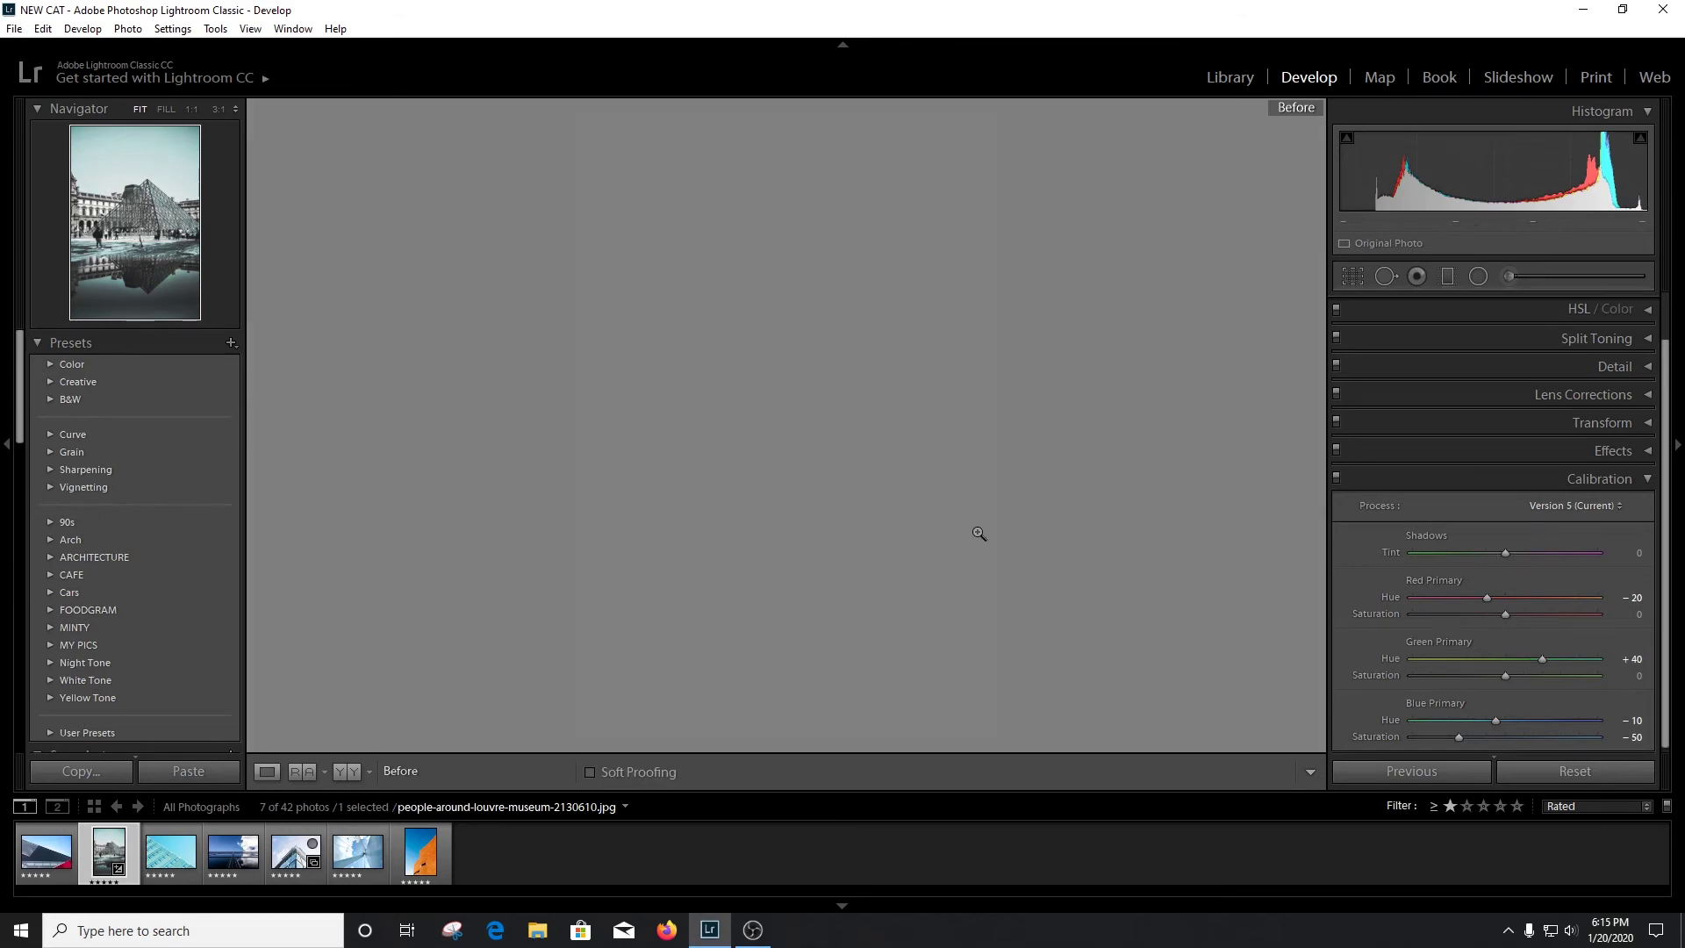
key("backslash")
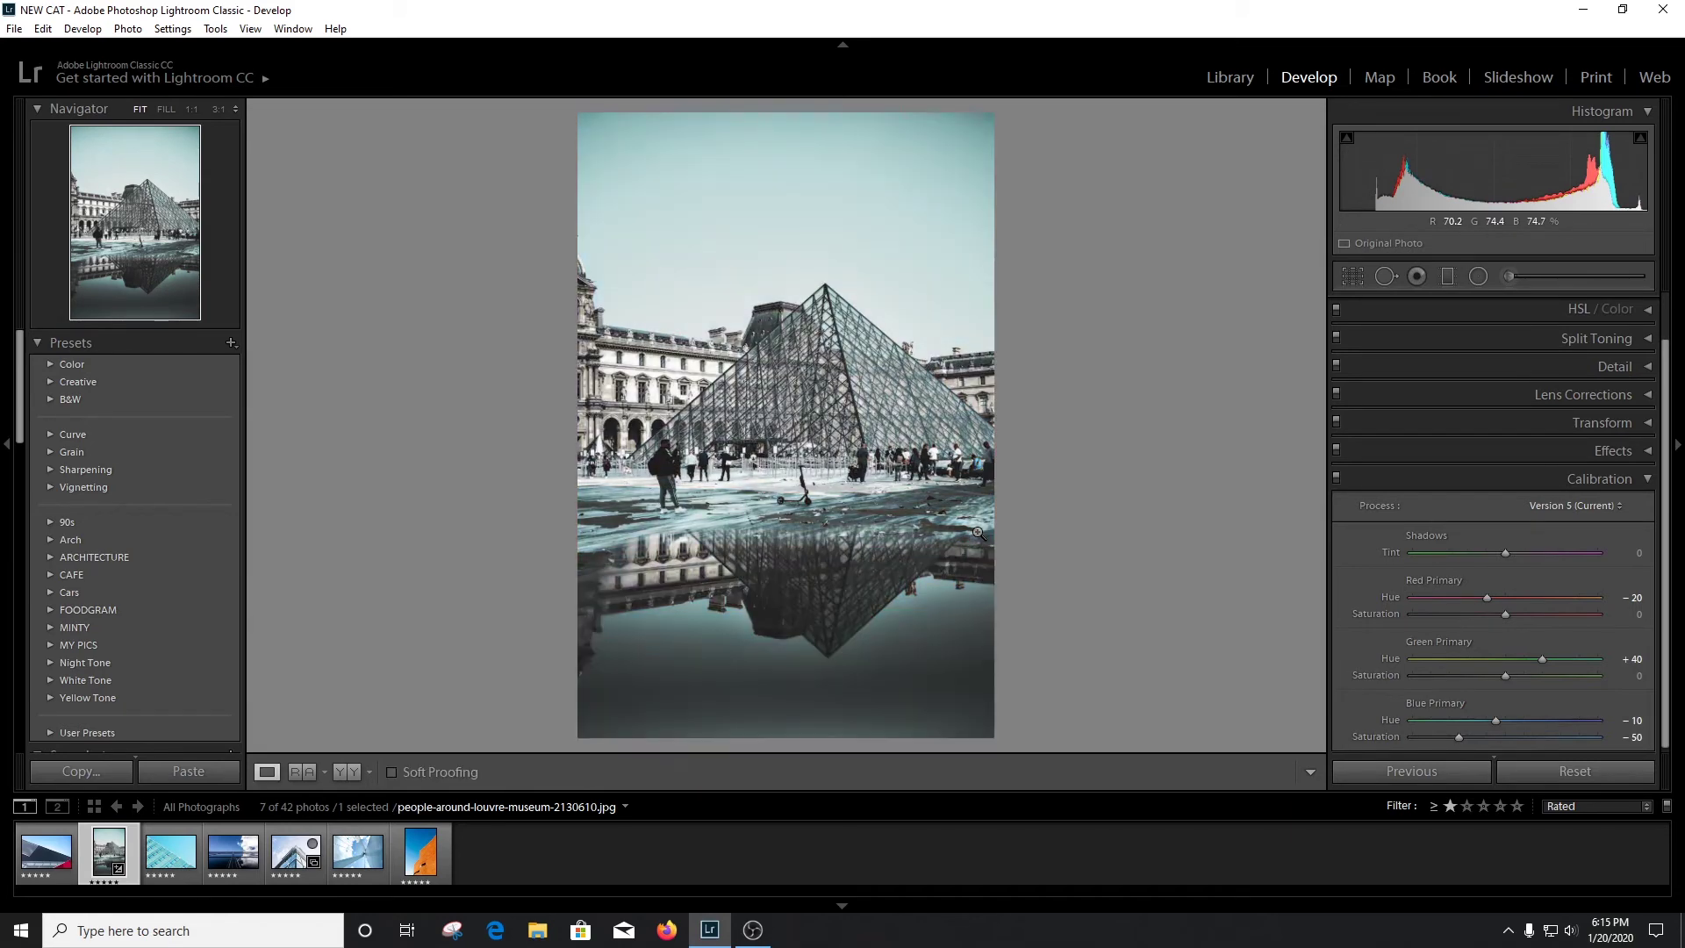
Step: Compare the Louvre photo with its Before version once more, and apply ARCHITECTURE Preset 1 to the dark angular facade photo with the red corner
key("backslash")
key("backslash")
left_click(171, 851)
left_click(45, 851)
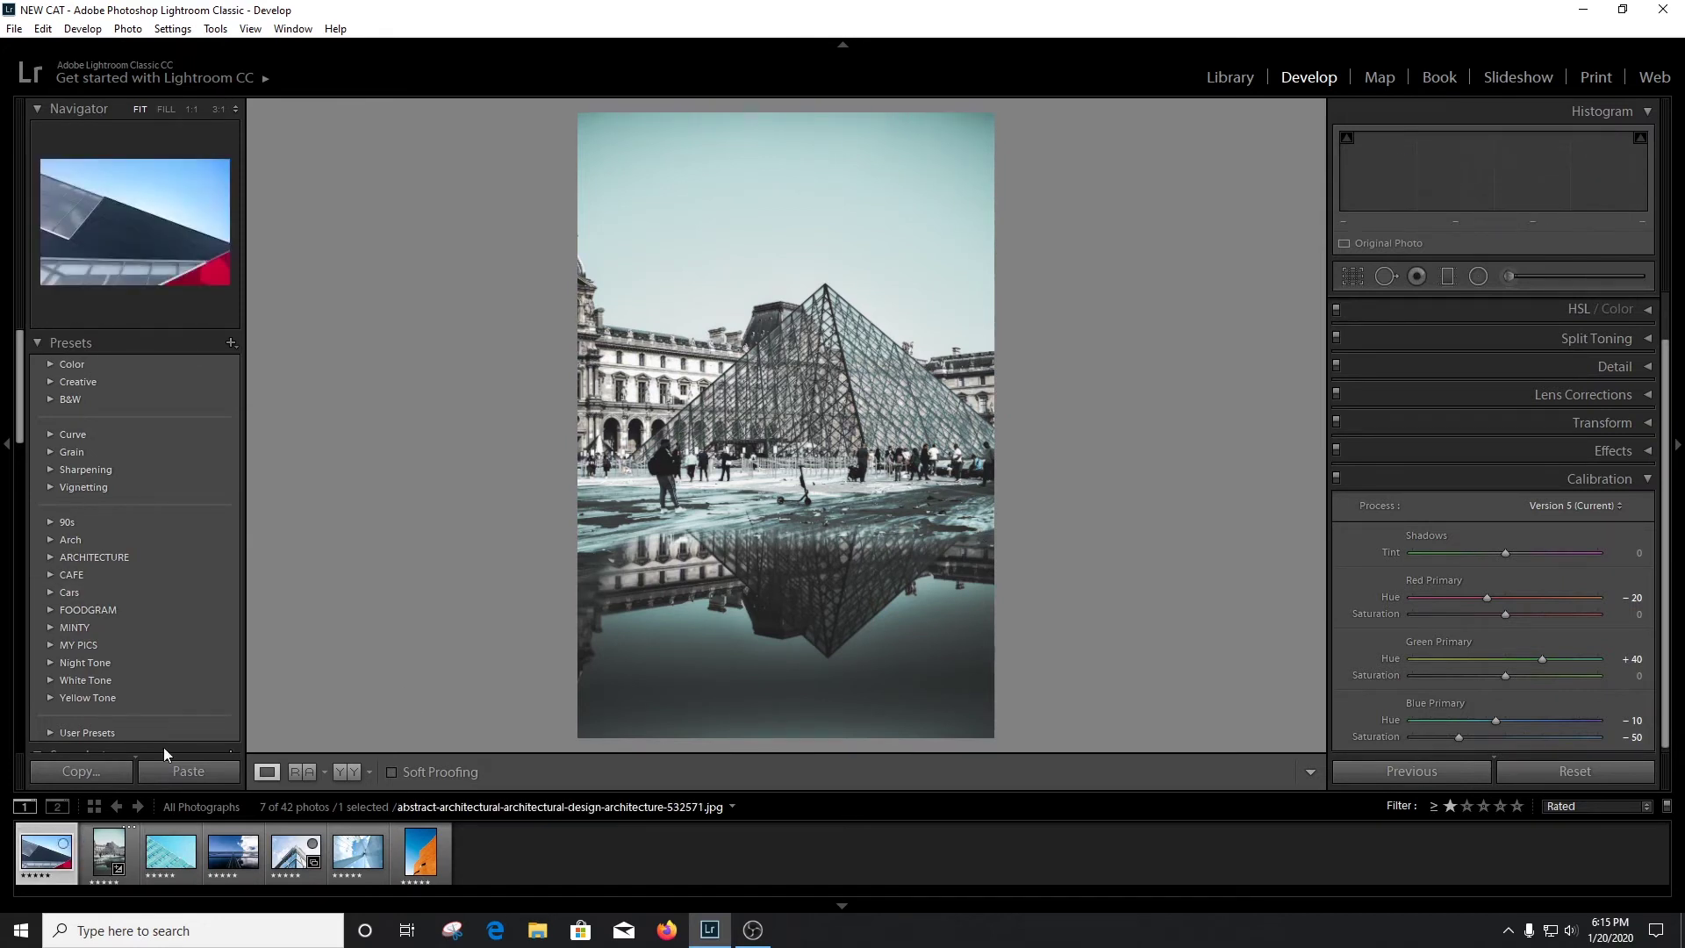
left_click(88, 558)
left_click(90, 578)
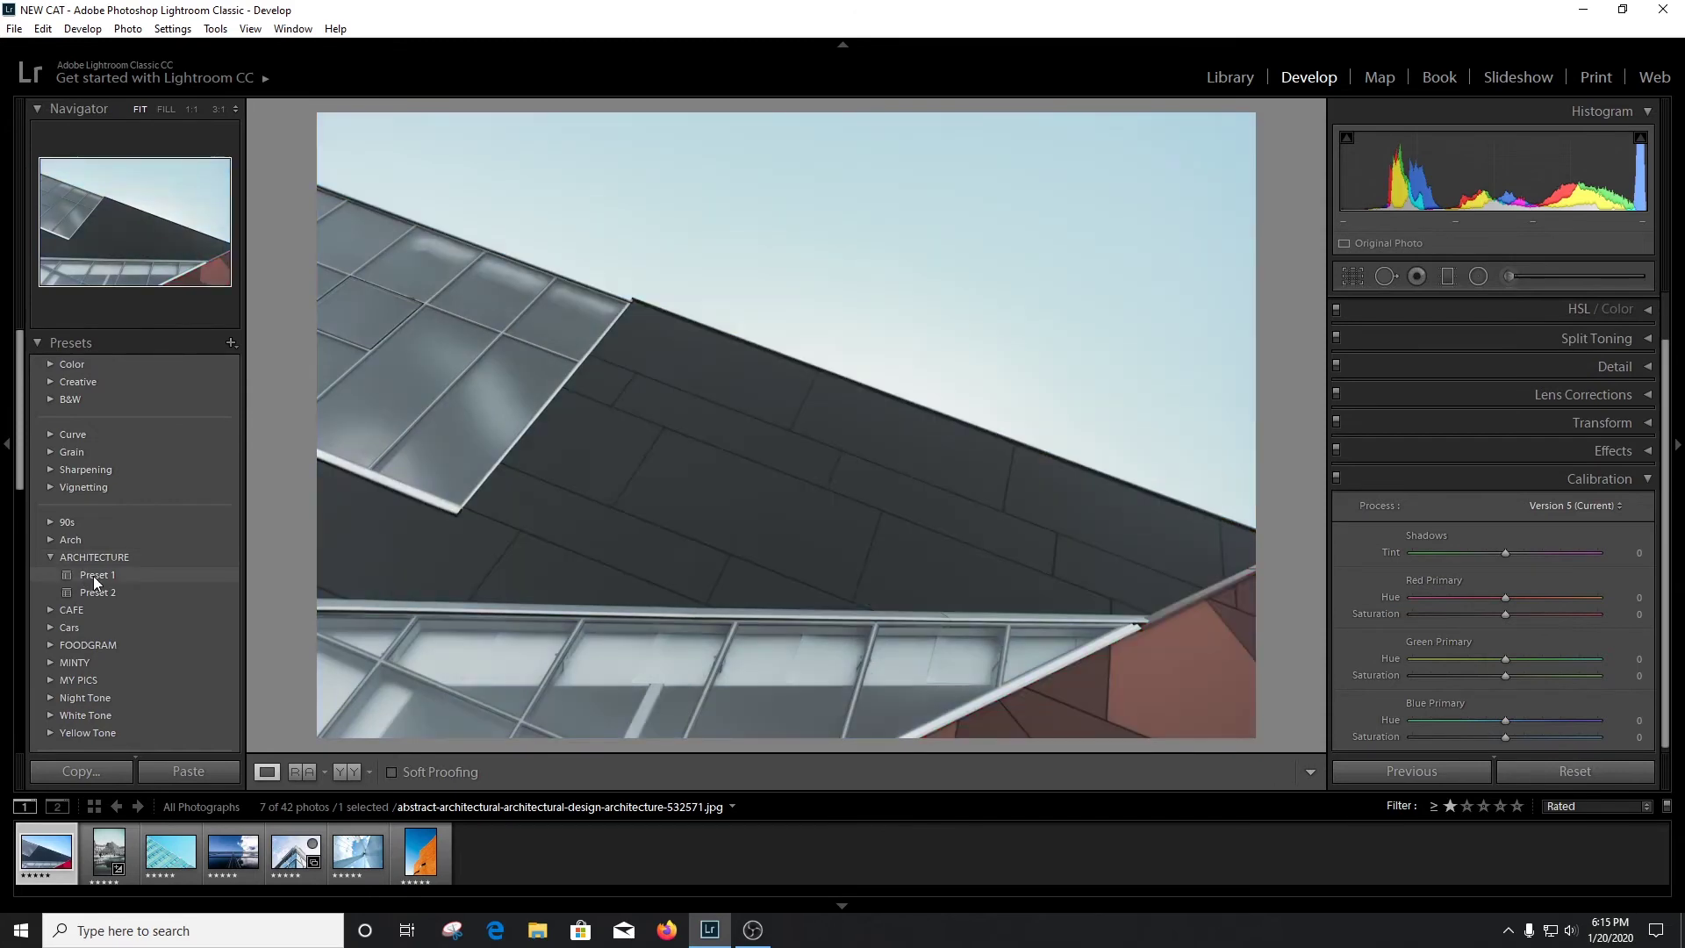
Step: Apply ARCHITECTURE Preset 1 to the turquoise grid-facade photo and to the skyscraper photo with the deep blue sky
key("Right")
key("Right")
left_click(99, 576)
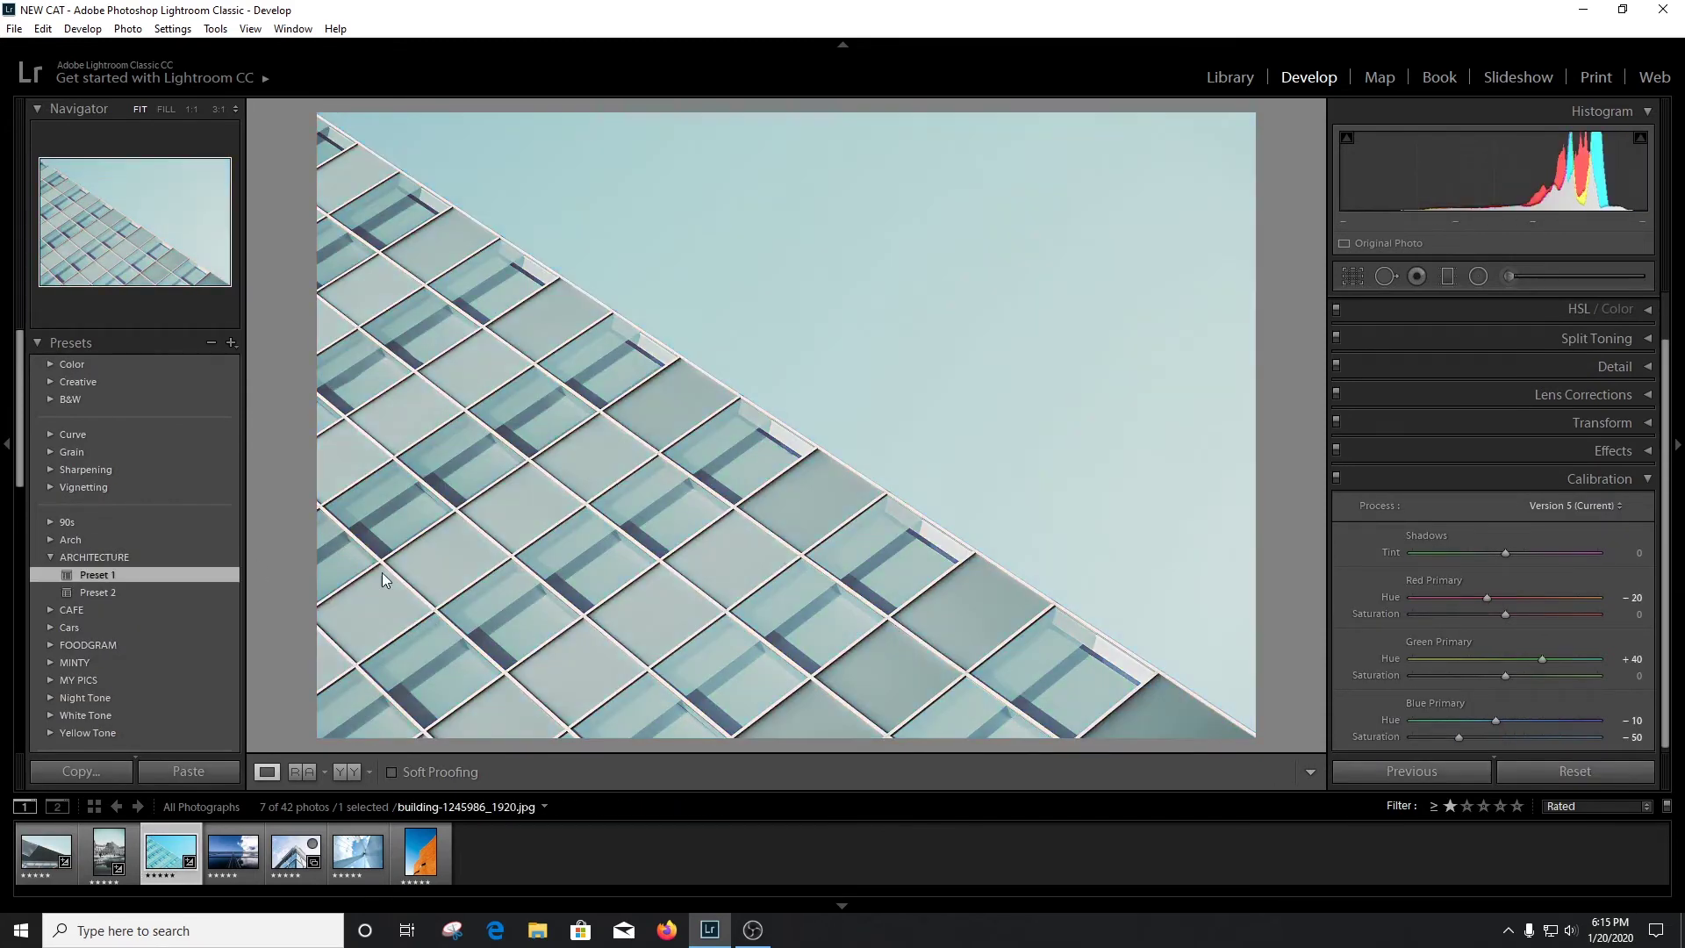
key("Right")
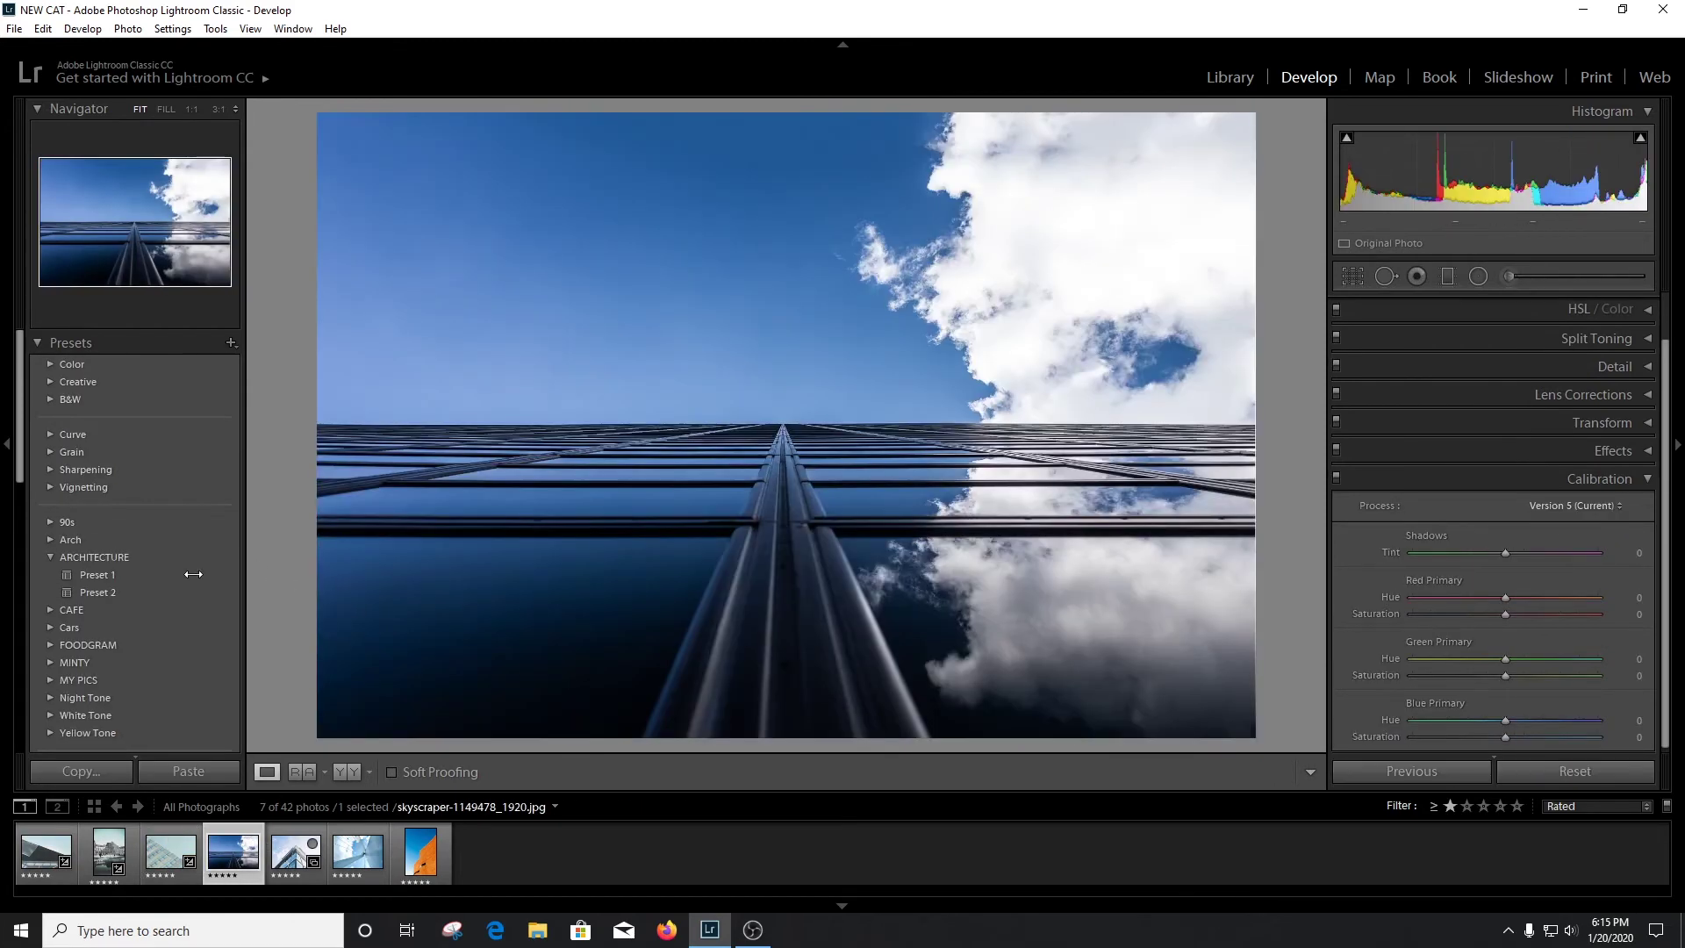
left_click(99, 575)
Step: Apply ARCHITECTURE Preset 1 to the glass building and cable bridge photos, and open the orange building photo
left_click(278, 873)
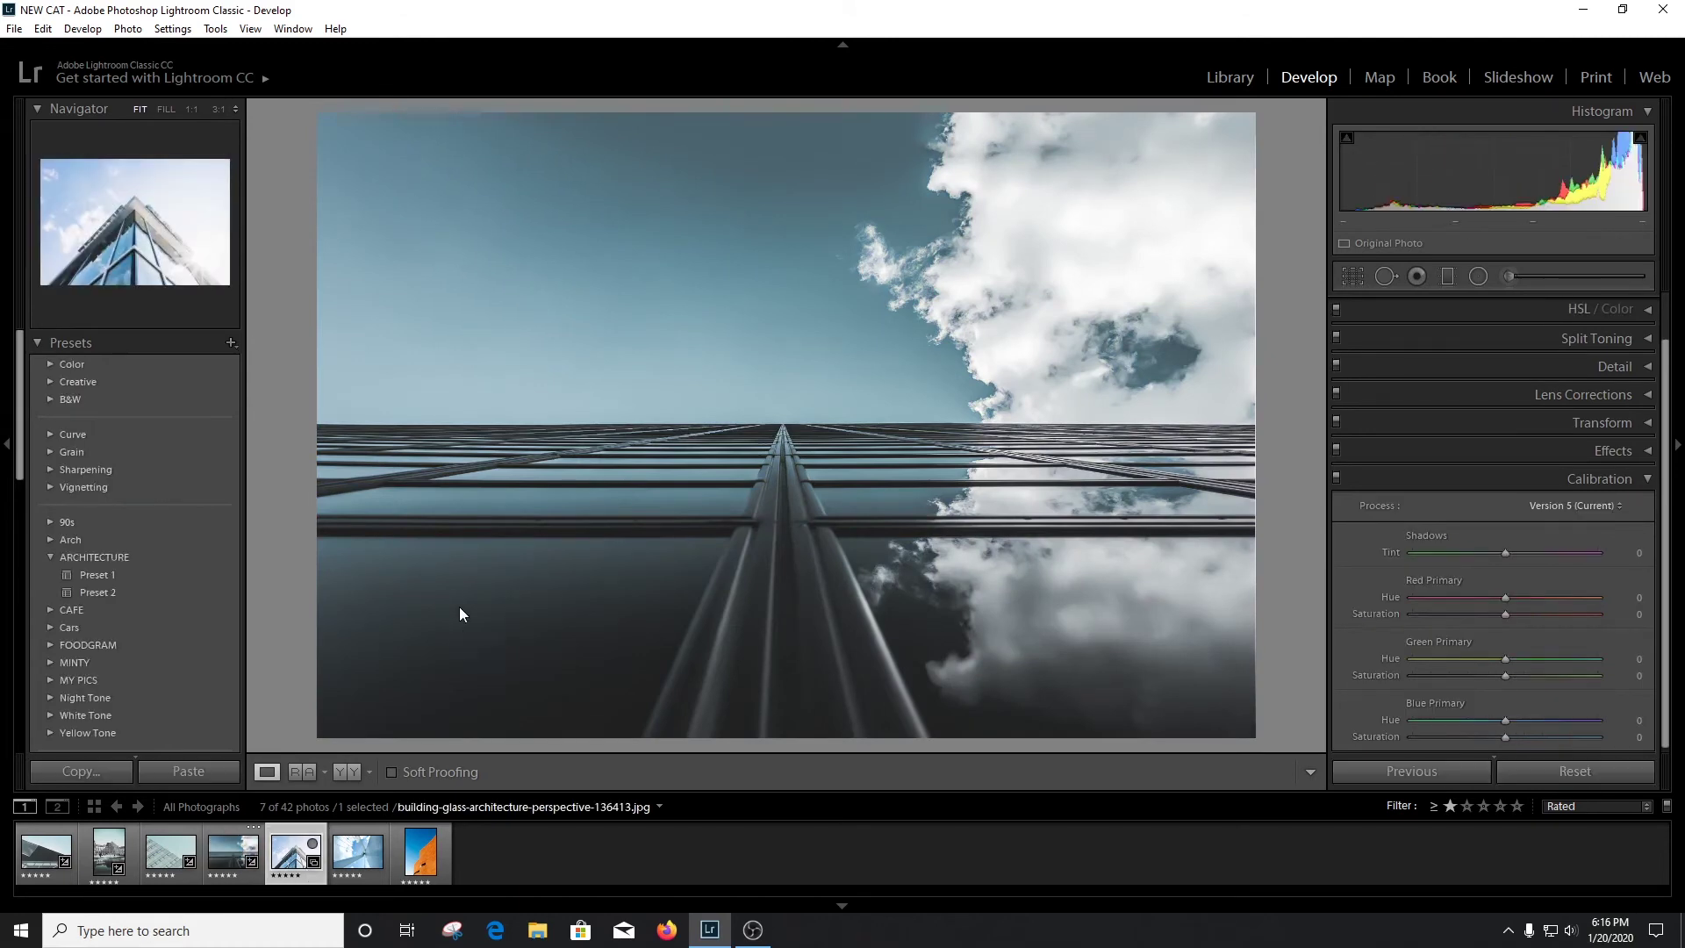
key("Right")
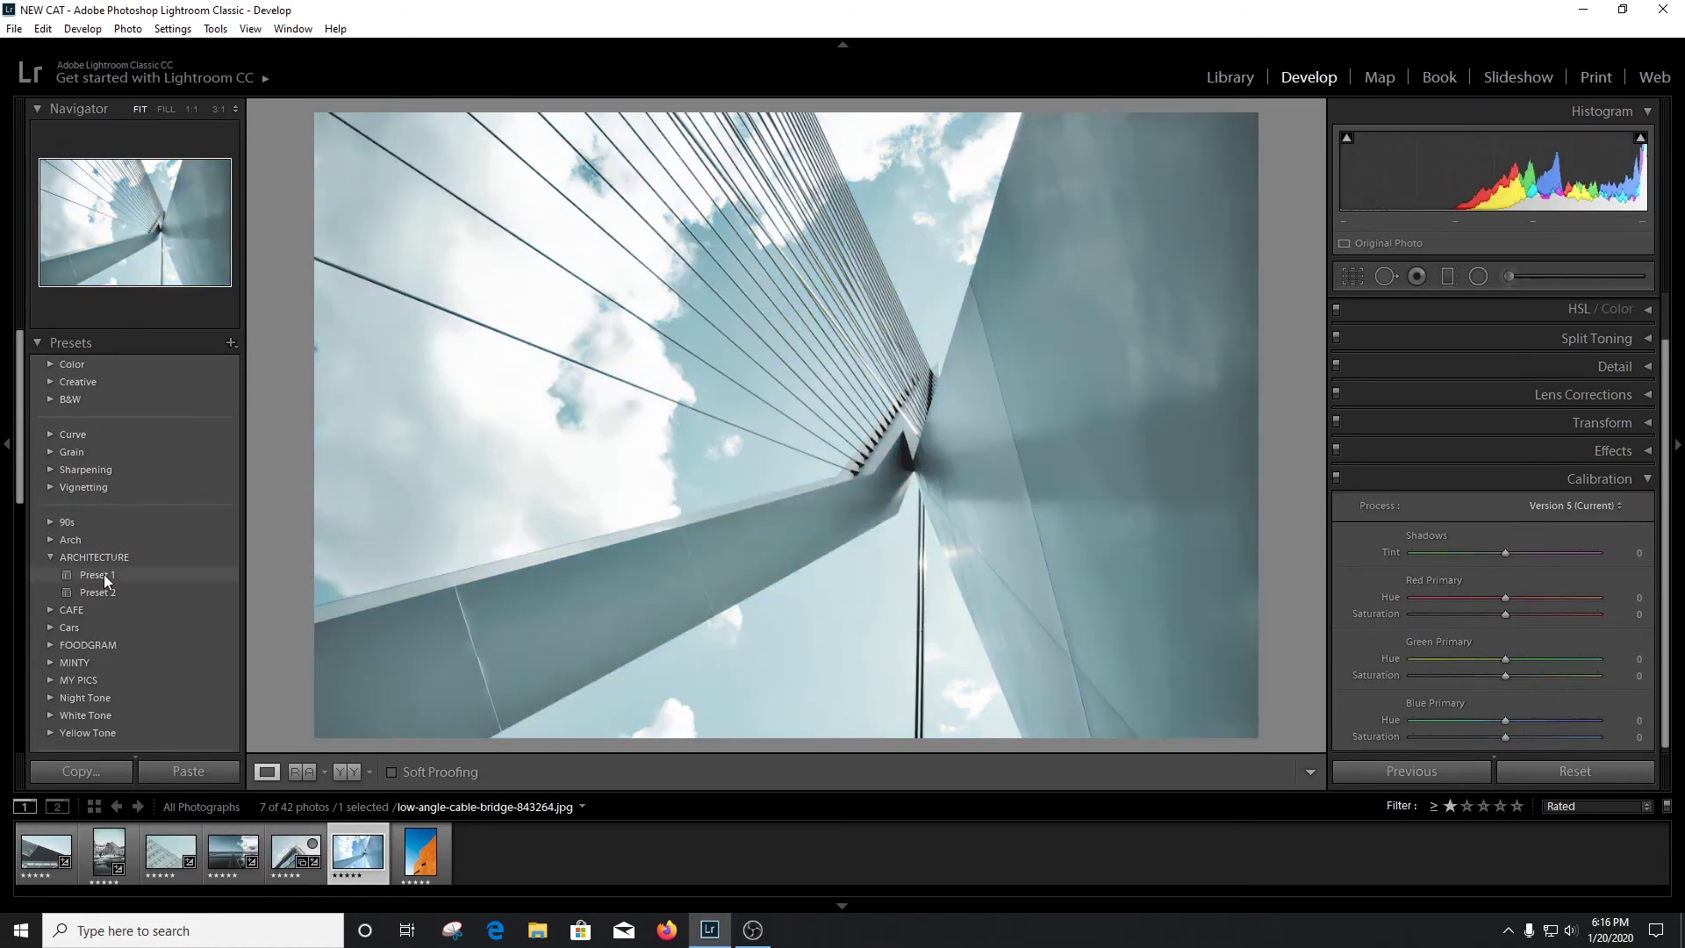
left_click(99, 575)
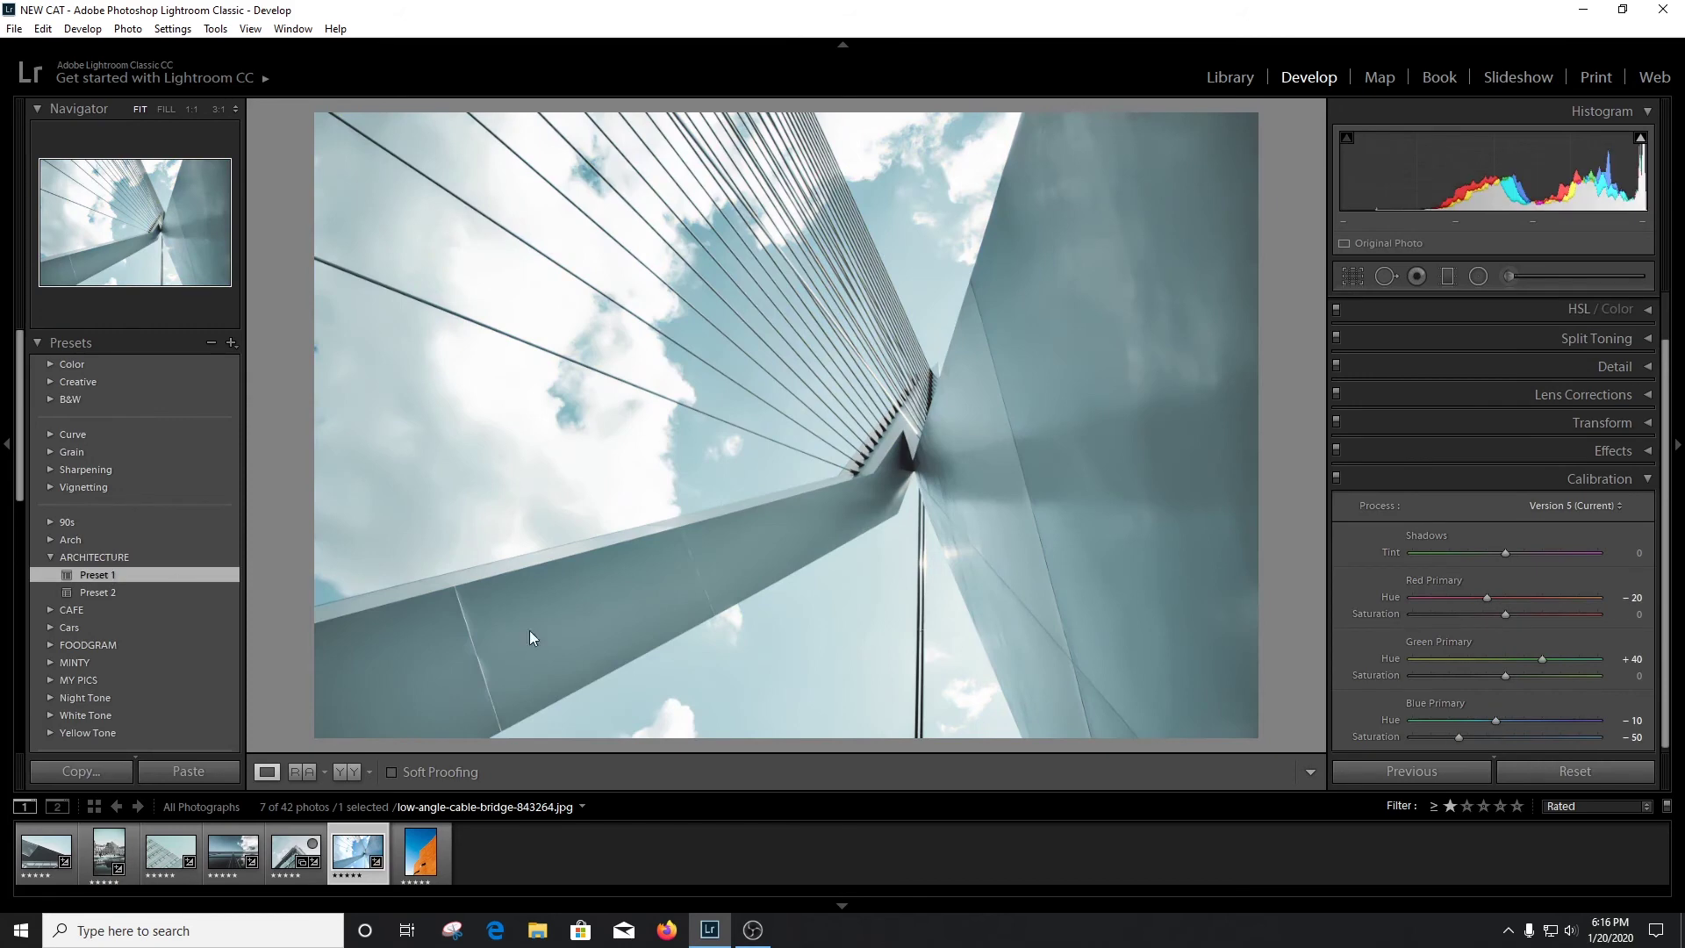
left_click(413, 865)
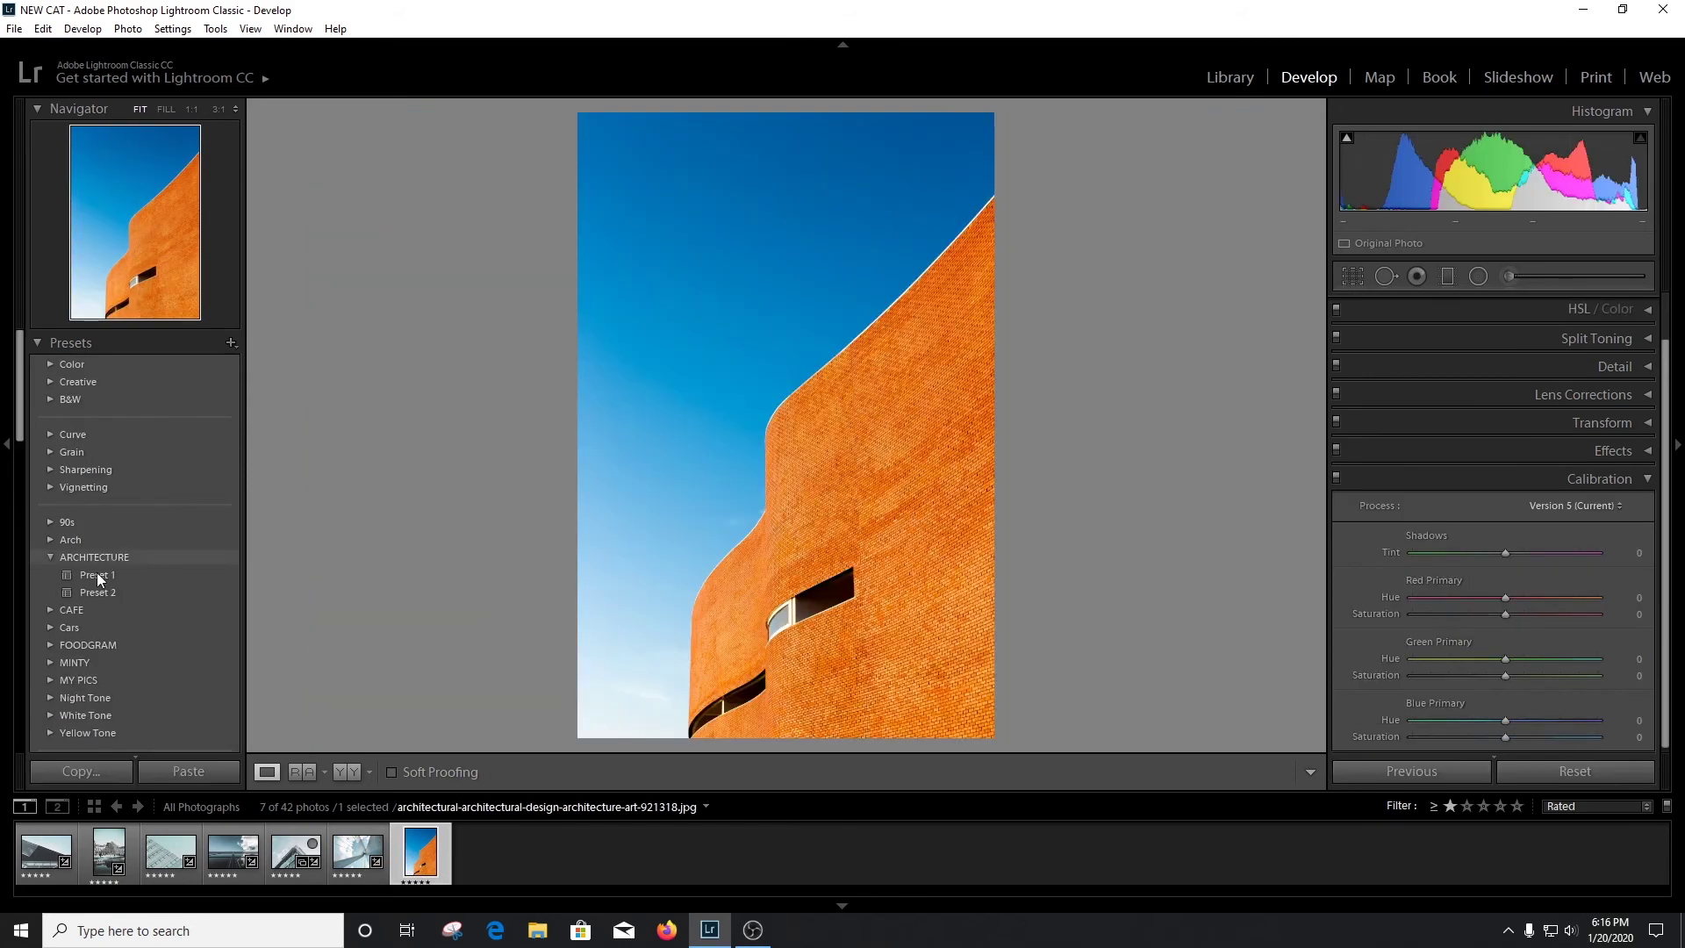